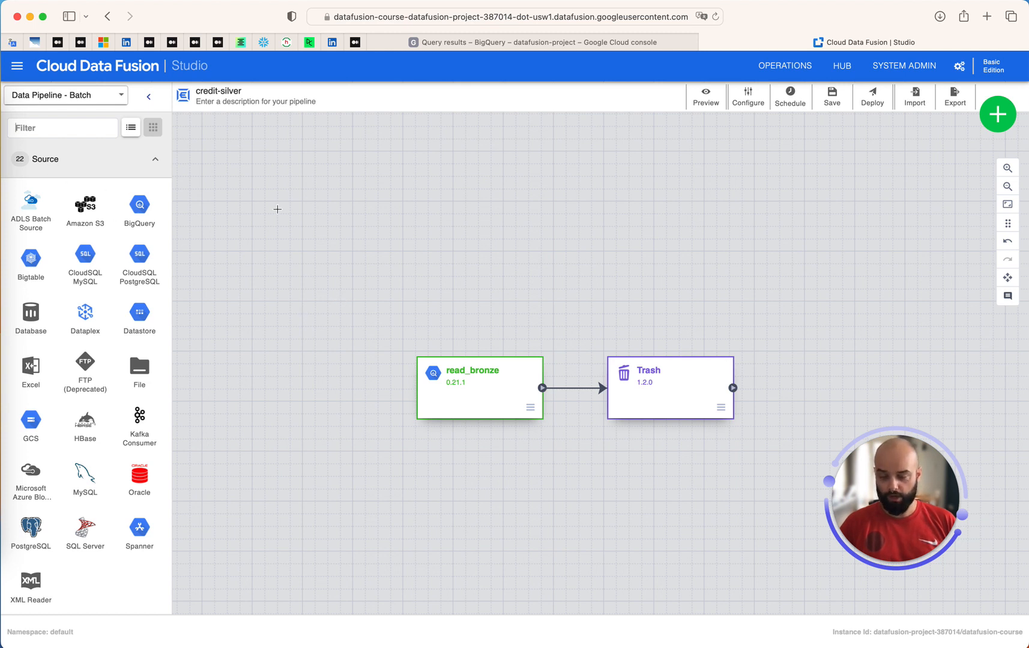
Add a Wrangler transform from the palette onto the pipeline canvas
type("wra")
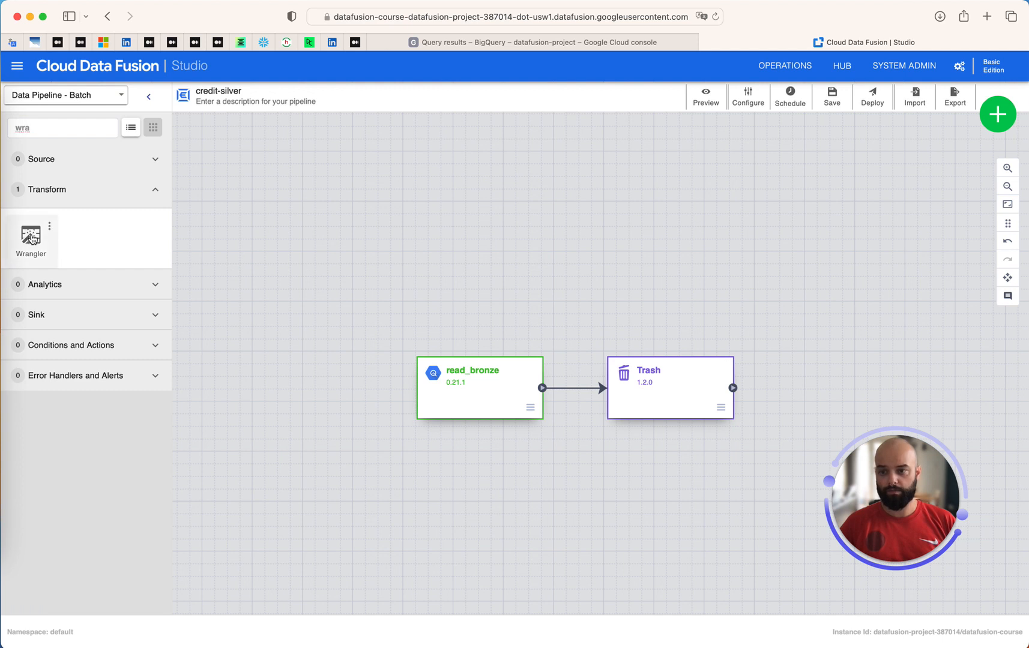
left_click(31, 237)
left_click_drag(499, 209, 578, 266)
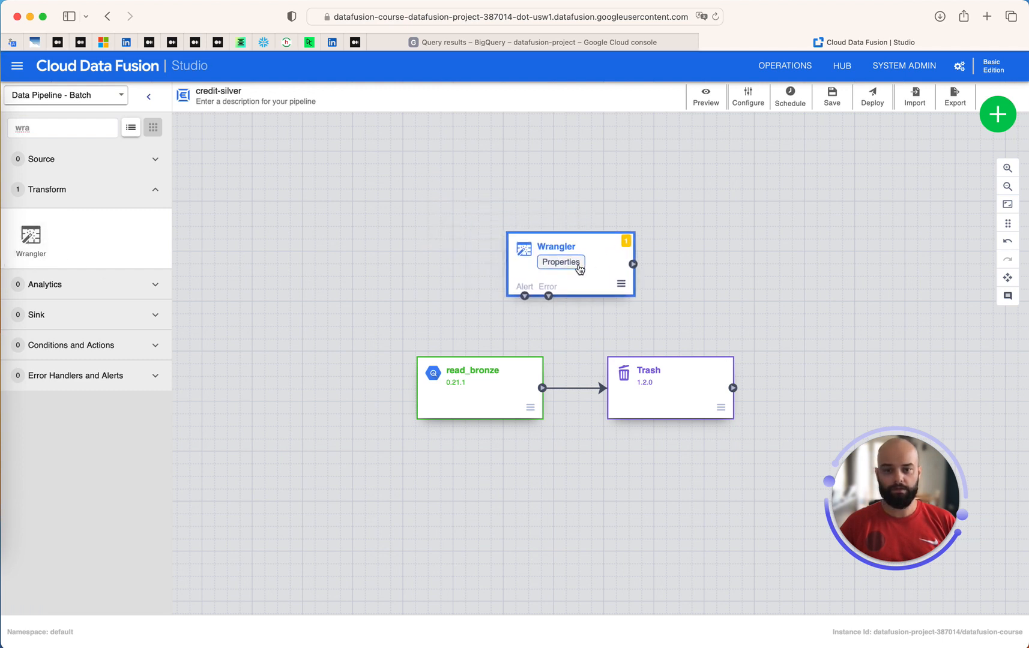
left_click(1009, 103)
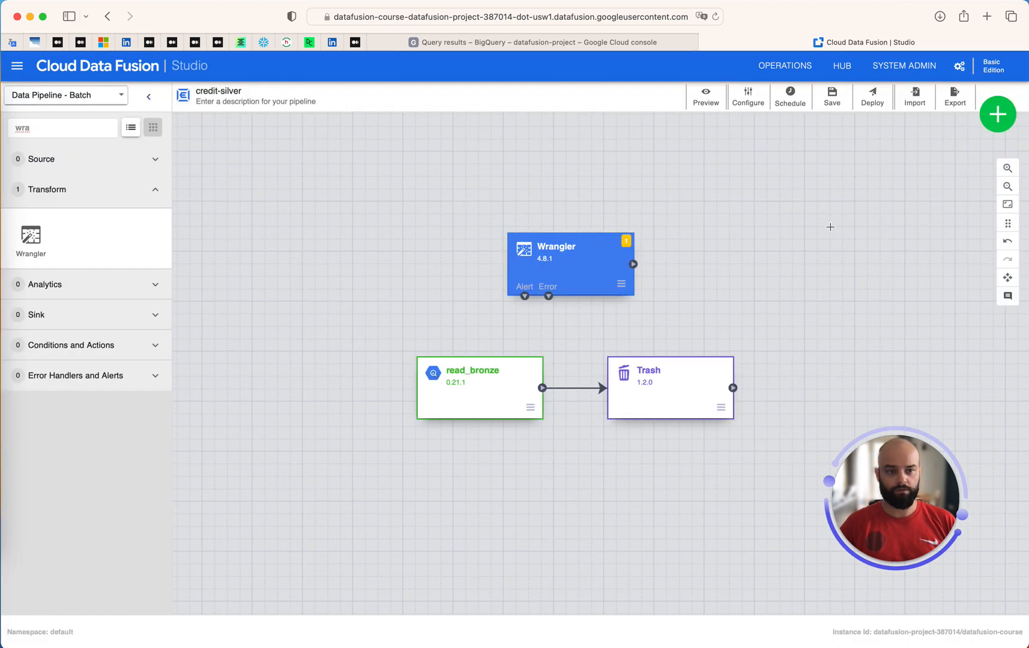
Wire read_bronze → Wrangler → Trash, delete the direct read_bronze–Trash link, and align the stages
left_click_drag(542, 388, 504, 264)
mouse_move(633, 264)
left_mouse_down()
mouse_move(620, 372)
mouse_move(607, 376)
left_mouse_up()
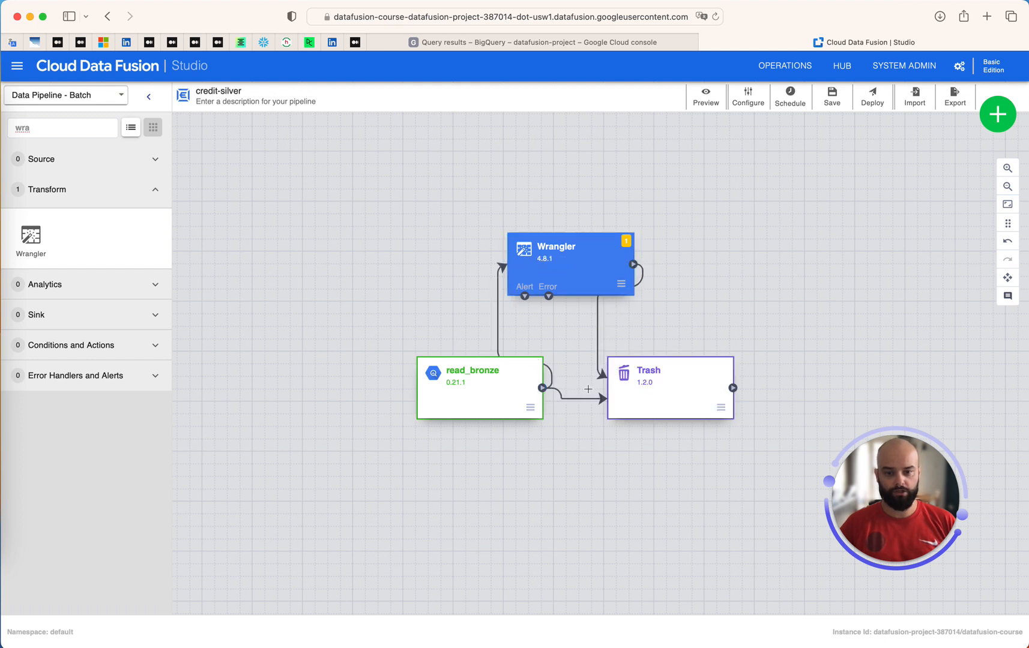
left_click(582, 401)
key("Delete")
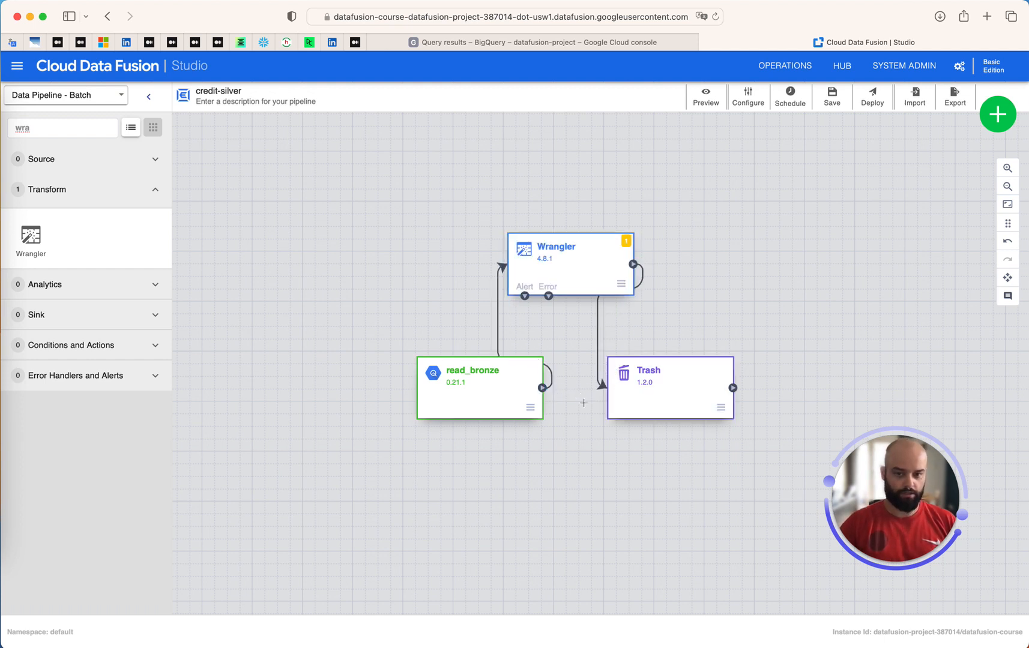
left_click(1008, 223)
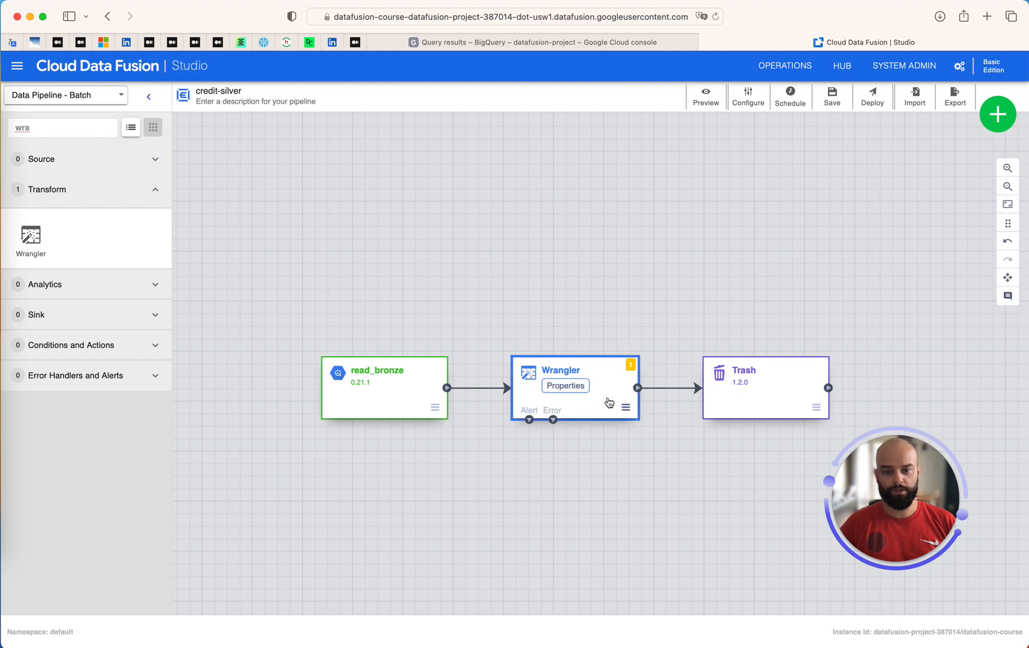
left_click(567, 387)
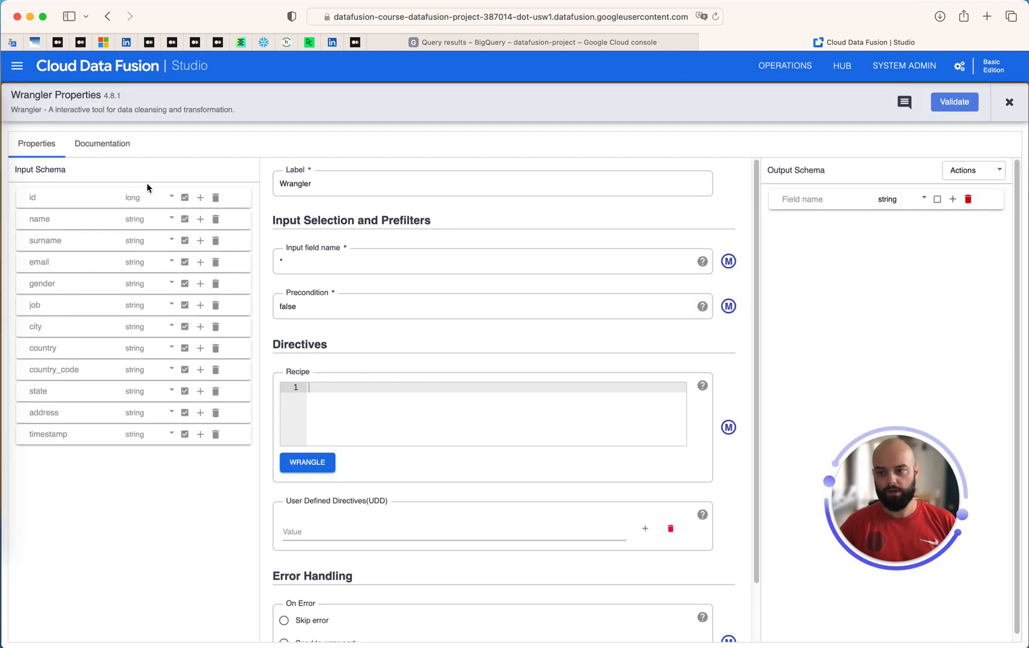
Point the read_bronze source at the BigQuery bronze dataset's clients table
left_click(1009, 103)
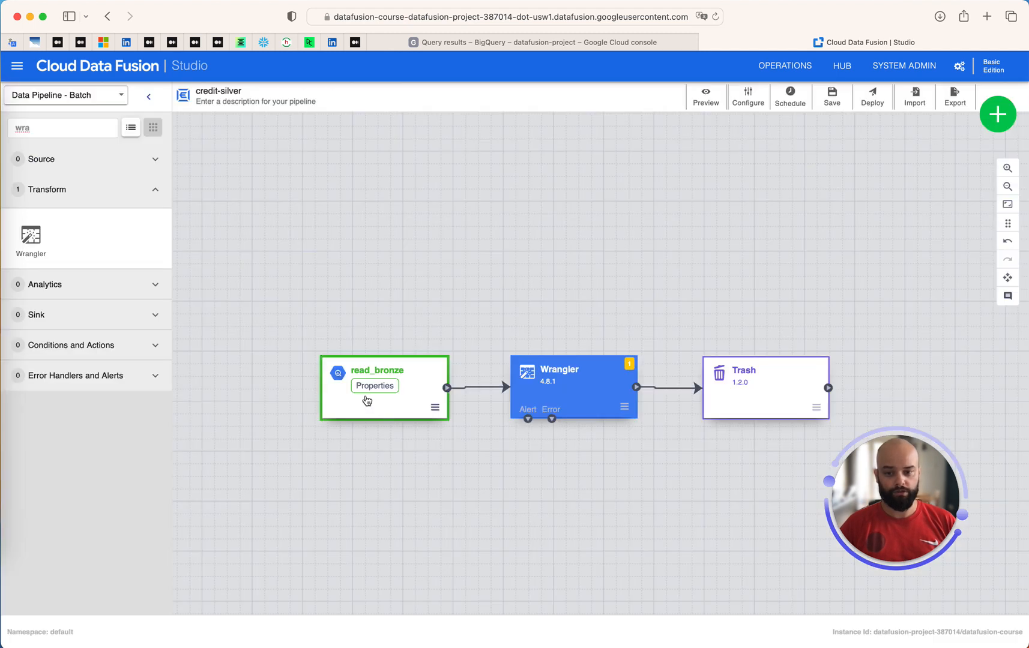
left_click(371, 389)
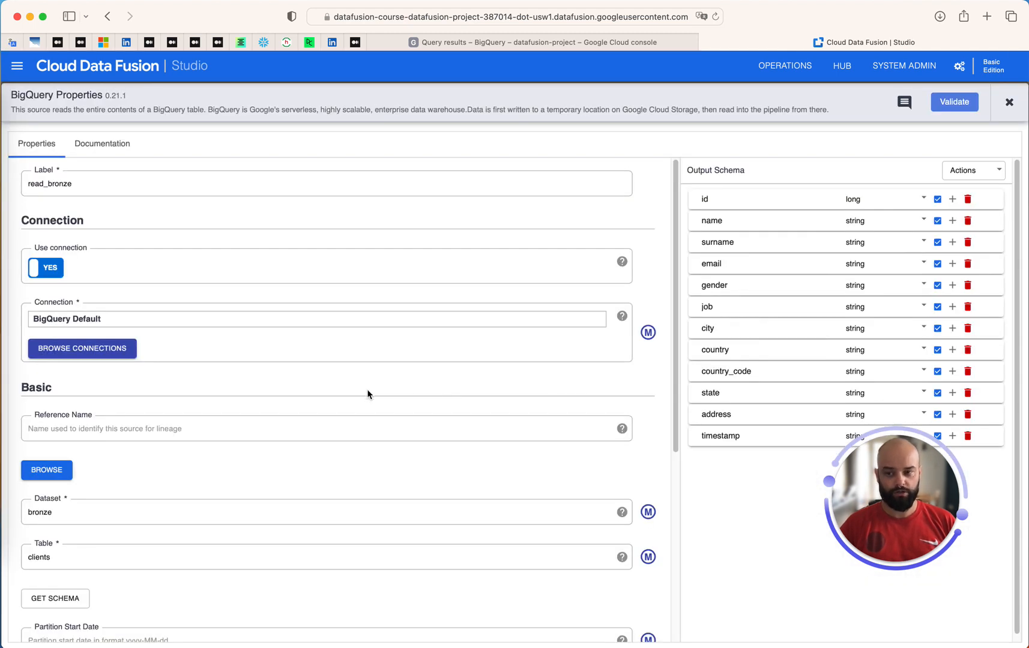
scroll(154, 521, "down", 1)
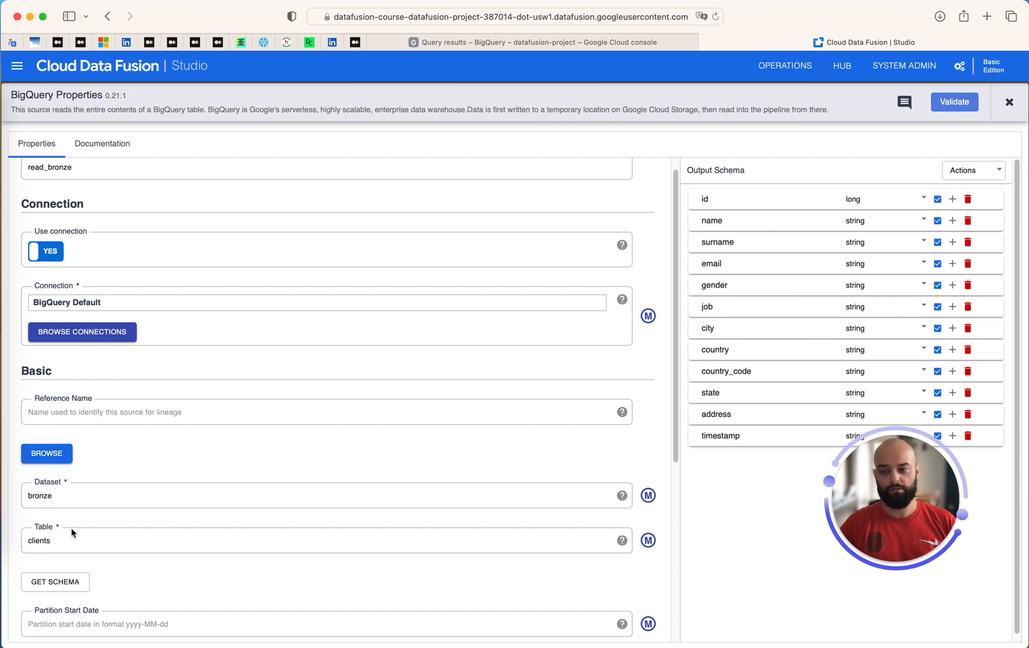
left_click_drag(78, 543, 17, 544)
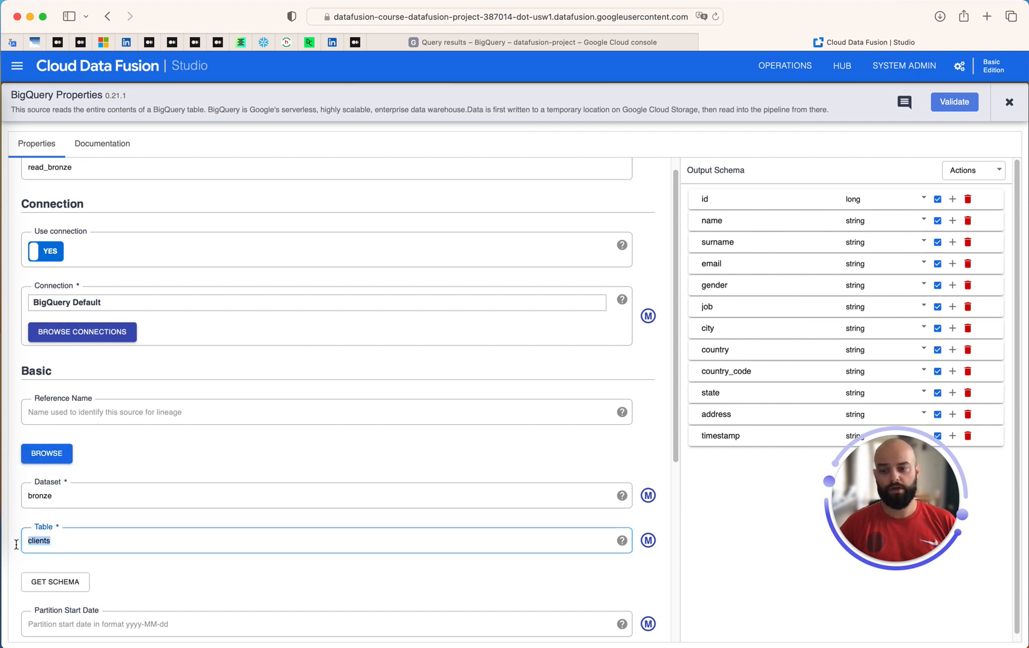
left_click(45, 461)
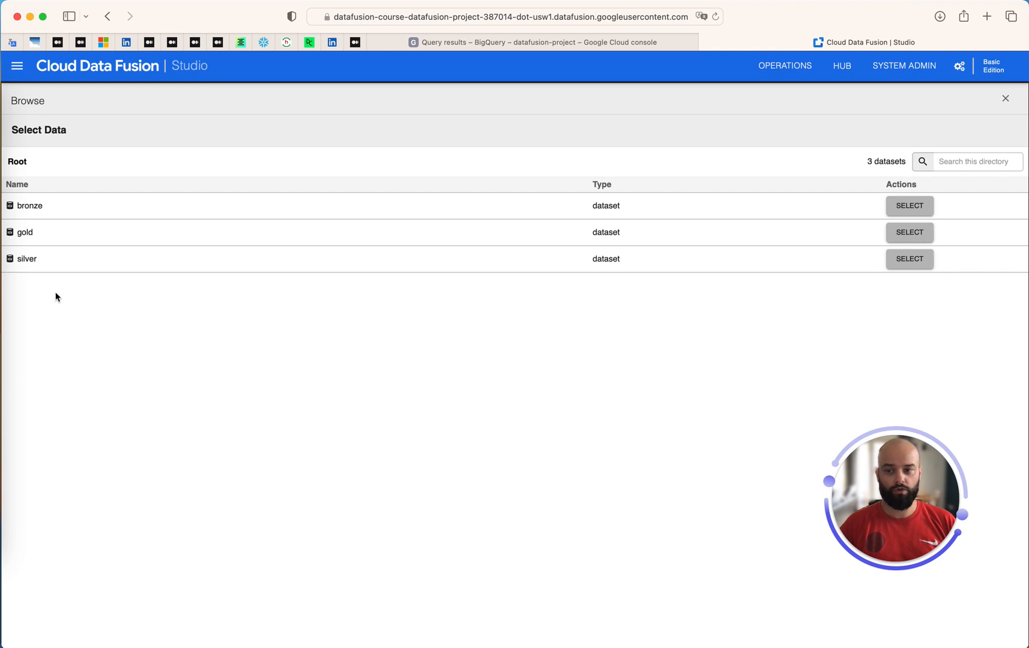
left_click(32, 207)
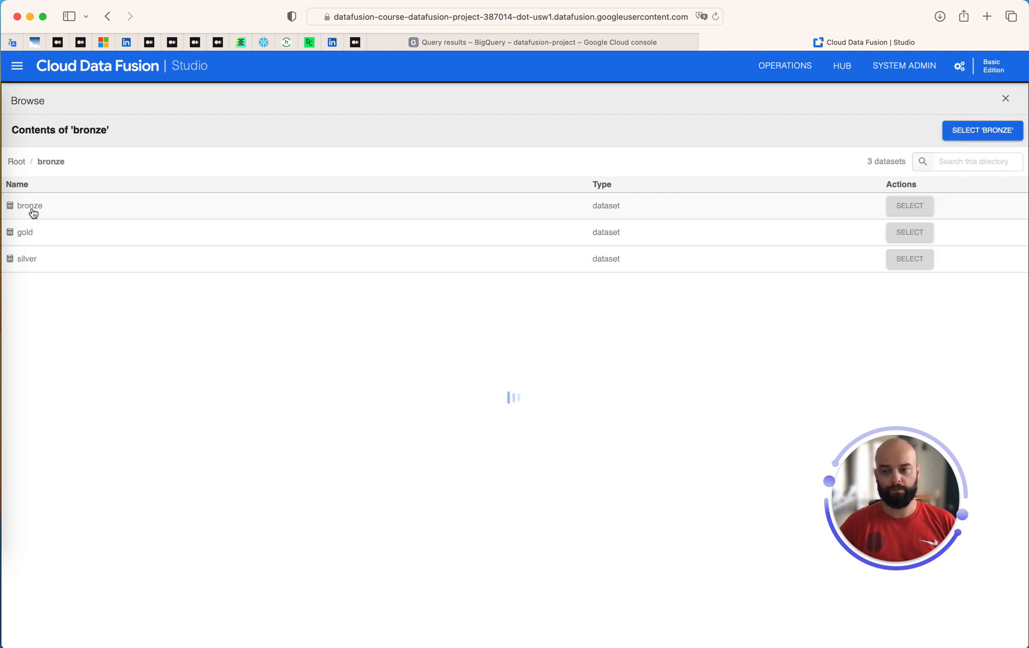
left_click(28, 221)
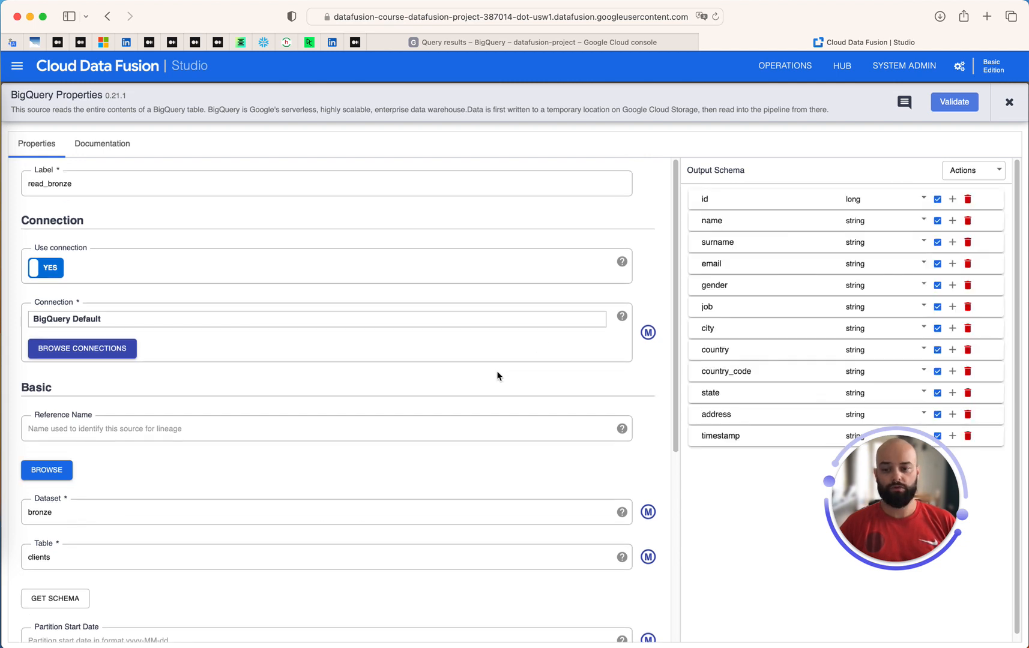
Propagate read_bronze's output schema downstream, confirming the overwrite, then view the Wrangler properties
left_click(991, 169)
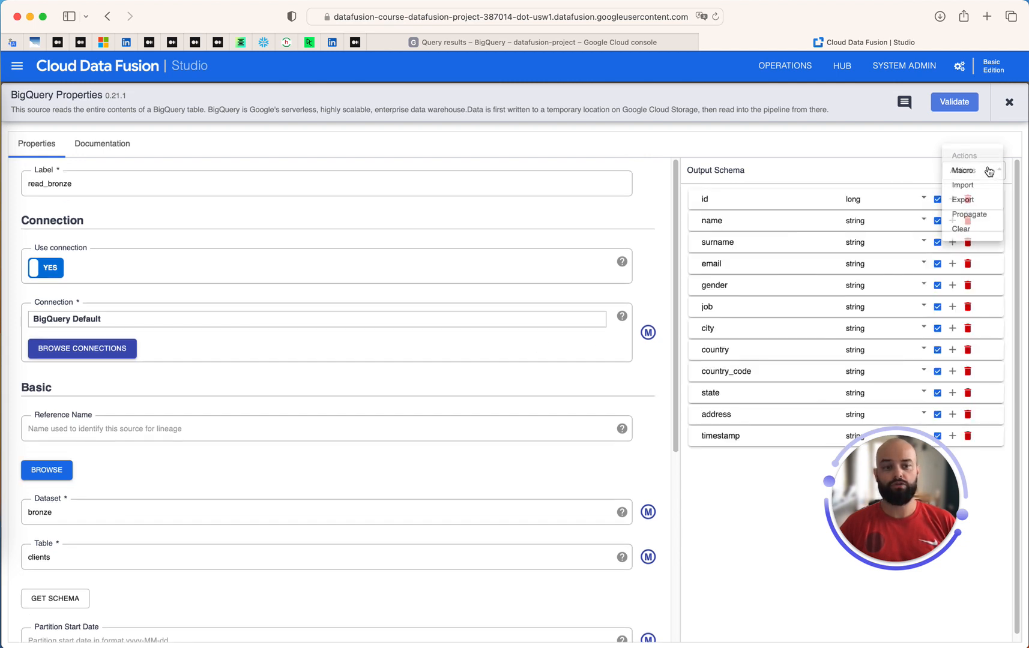
left_click(967, 218)
left_click(710, 209)
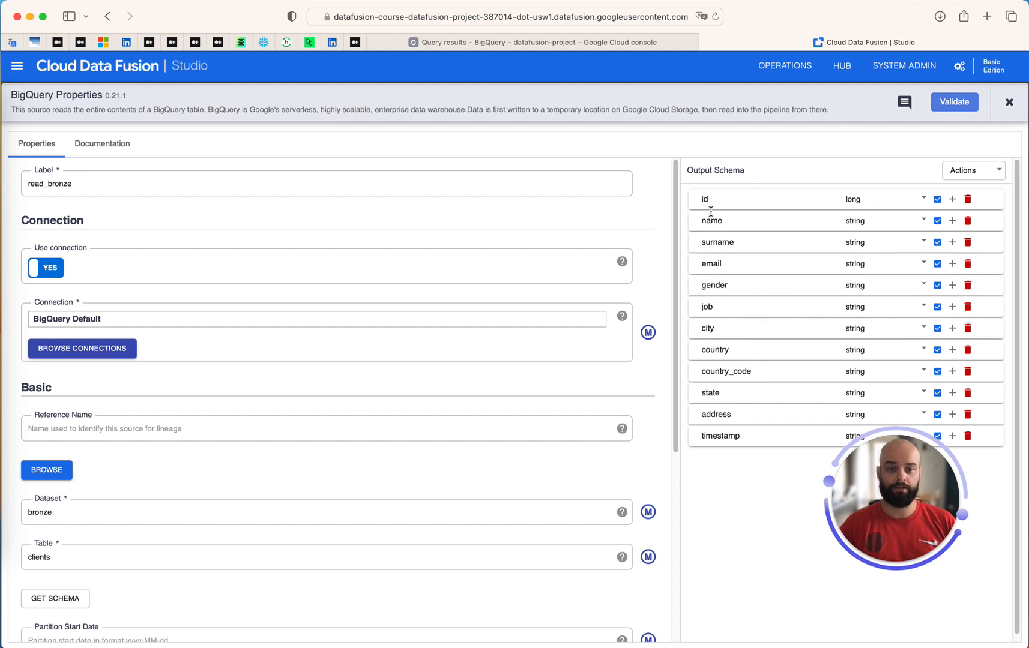
left_click(1008, 103)
mouse_move(570, 413)
left_click(569, 389)
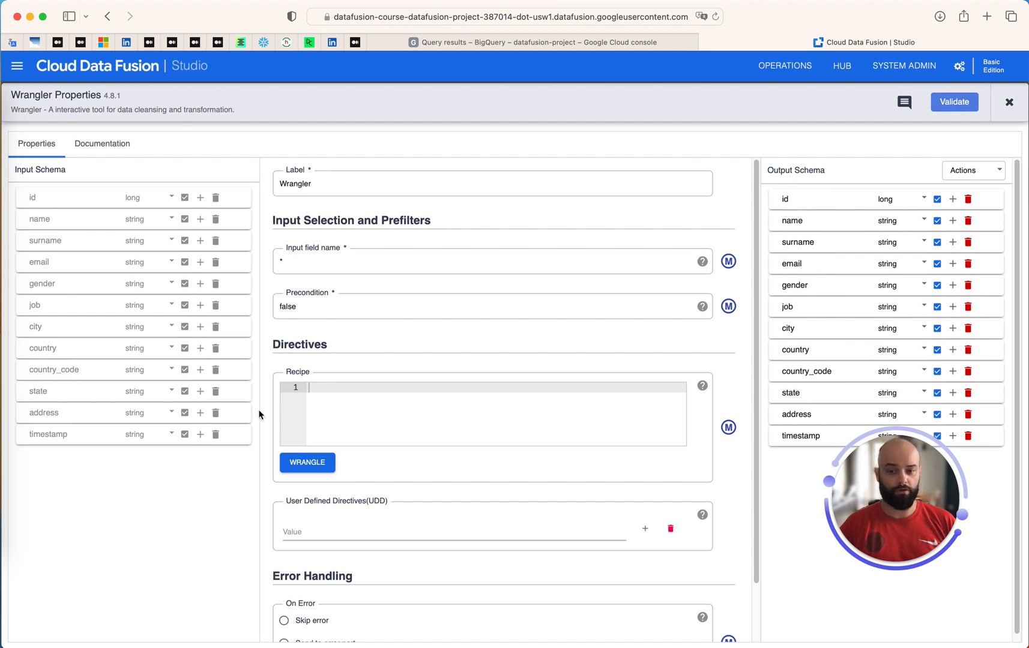
Launch Wrangle from the Wrangler recipe section and show the BigQuery connections
scroll(355, 407, "down", 1)
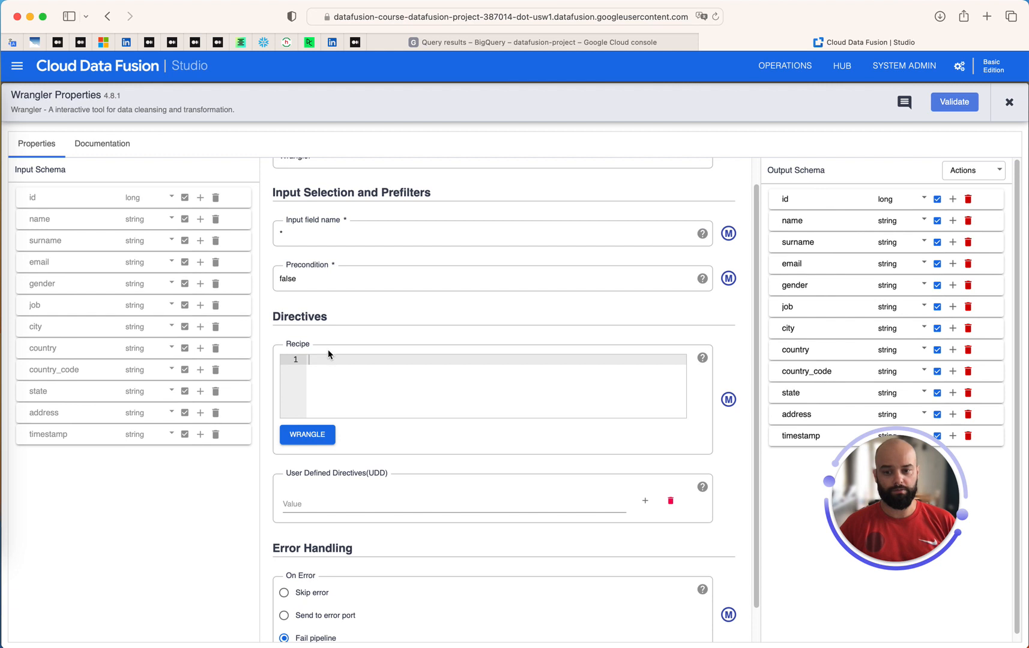
scroll(328, 354, "down", 2)
left_click(311, 393)
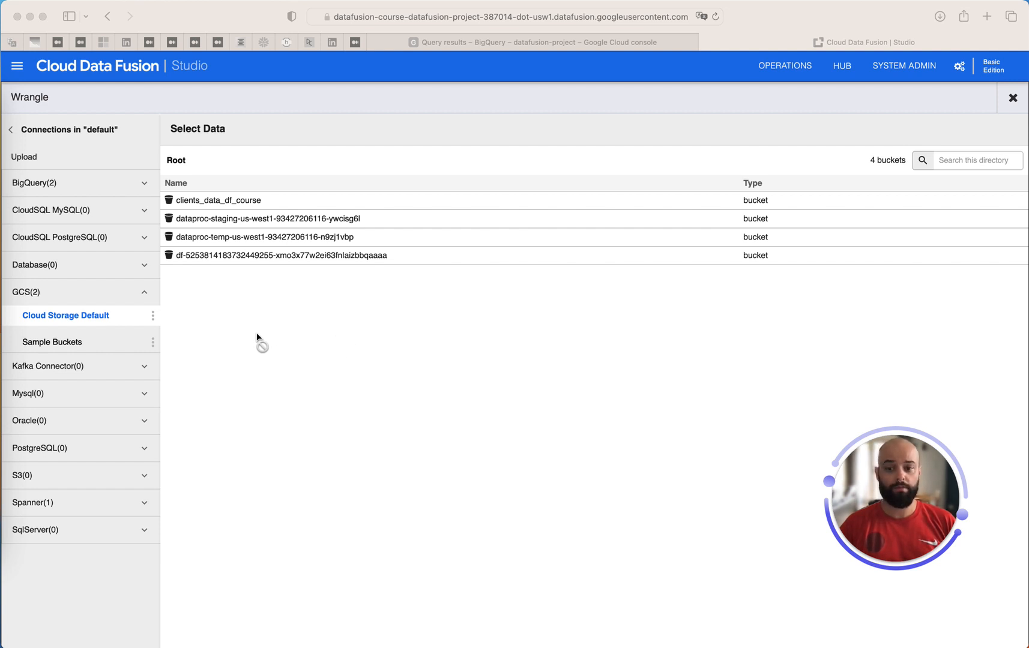
left_click(61, 187)
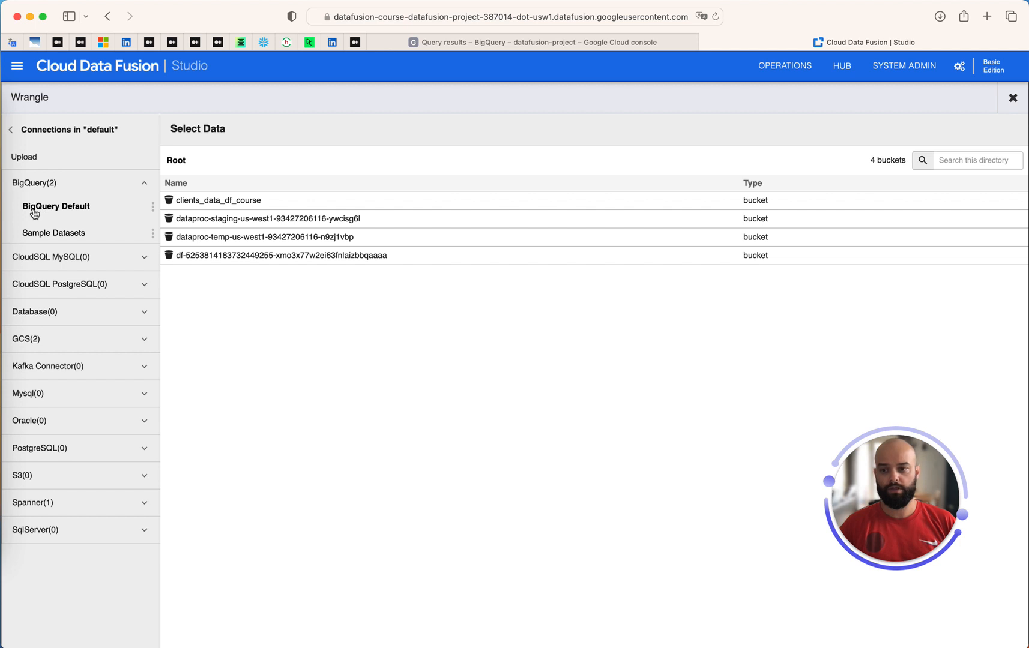
Load the bronze clients table from the BigQuery Default connection into the workspace
left_click(34, 213)
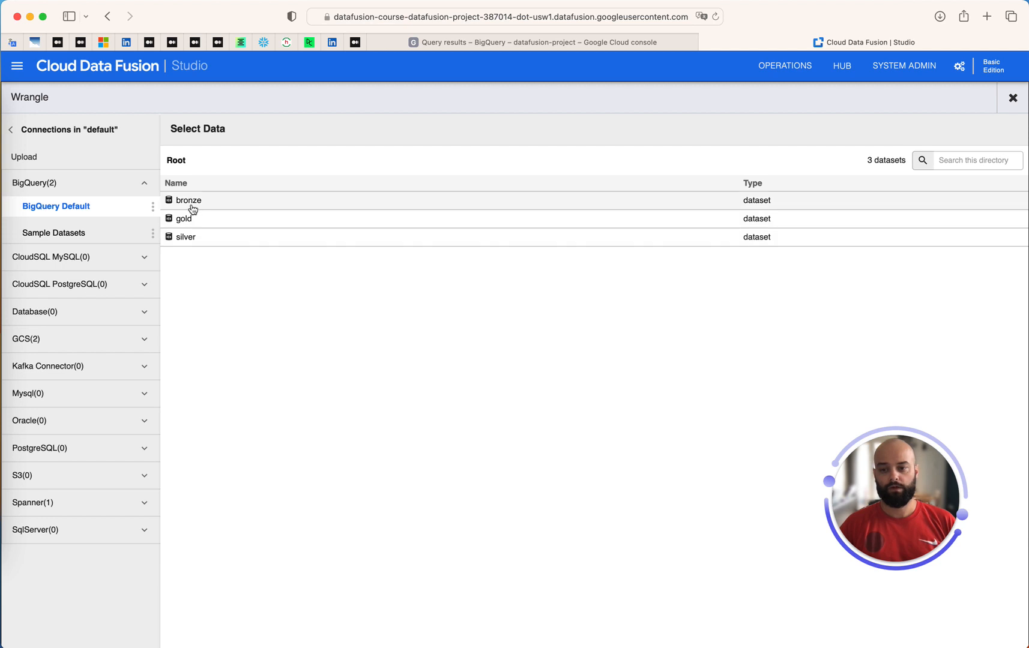
left_click(191, 207)
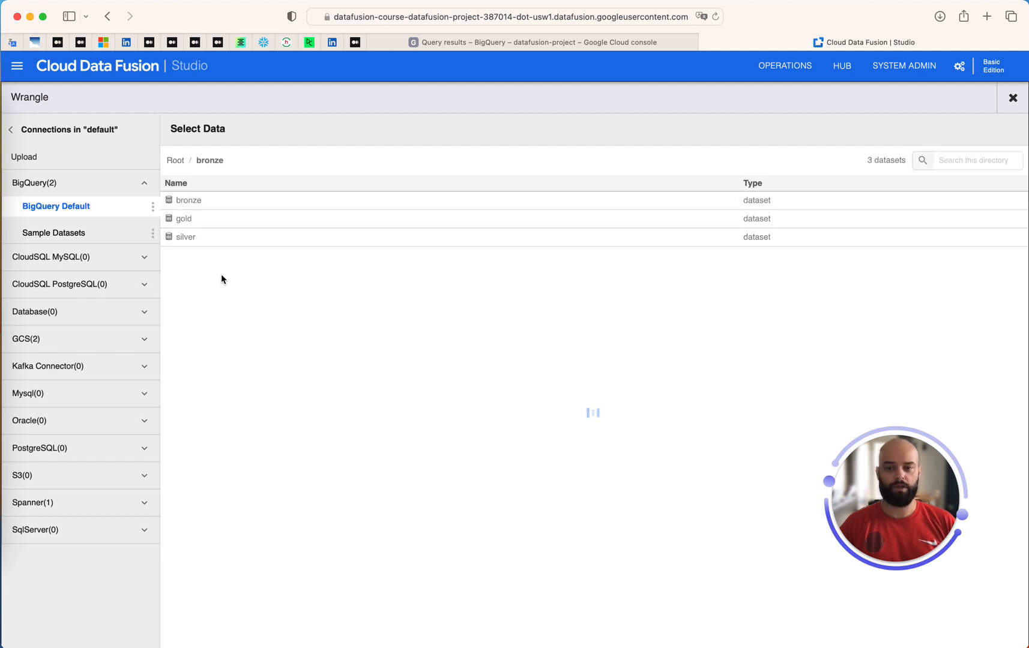
left_click(189, 220)
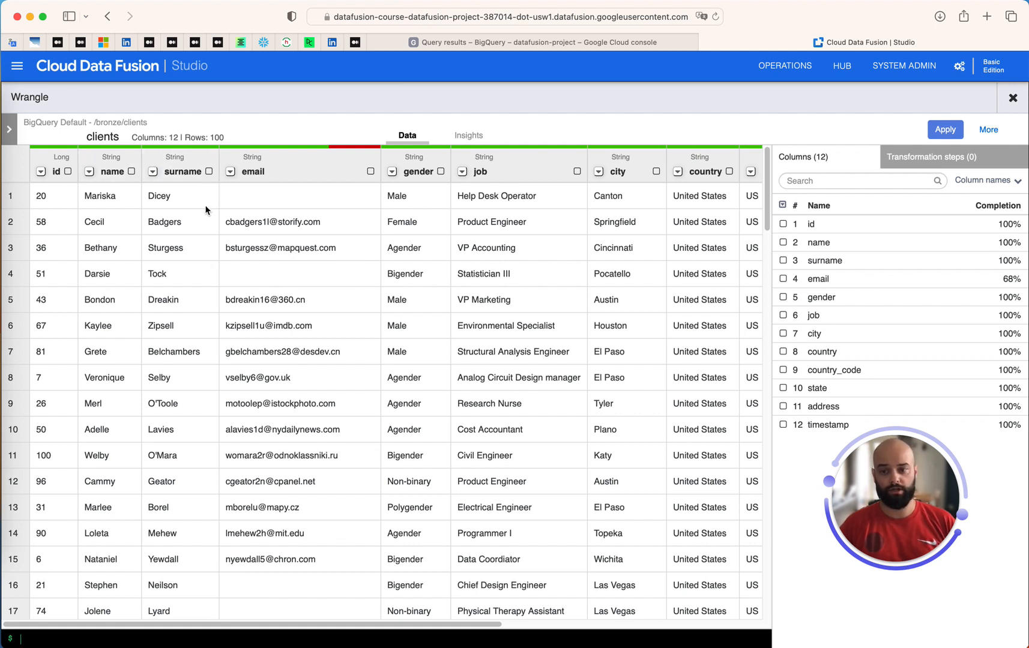
Select name and surname and set up a join with name placed before surname
left_click(208, 172)
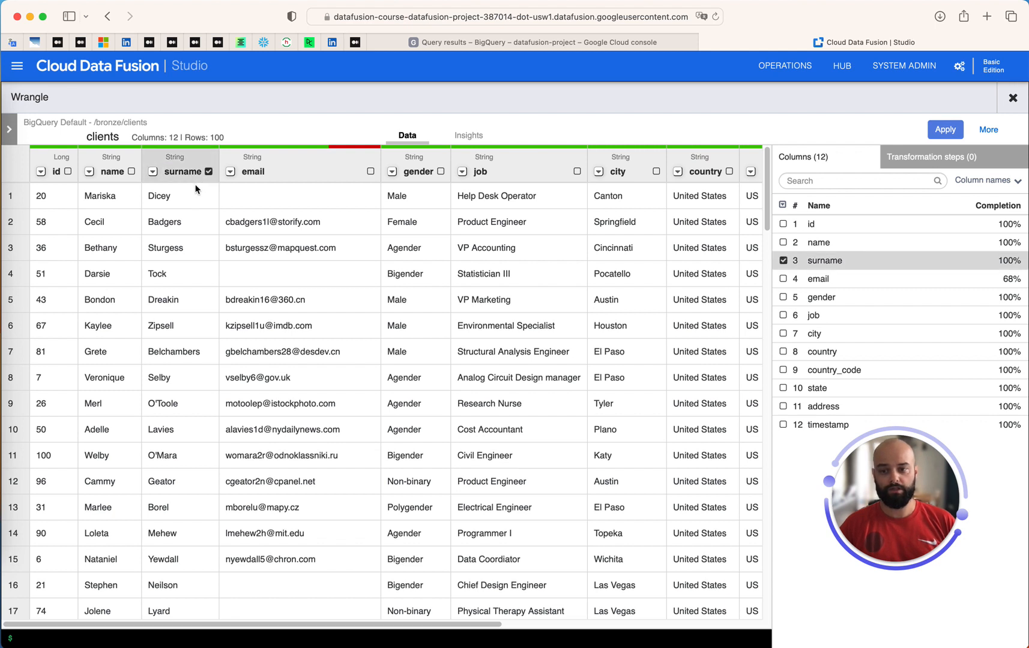
left_click(131, 171)
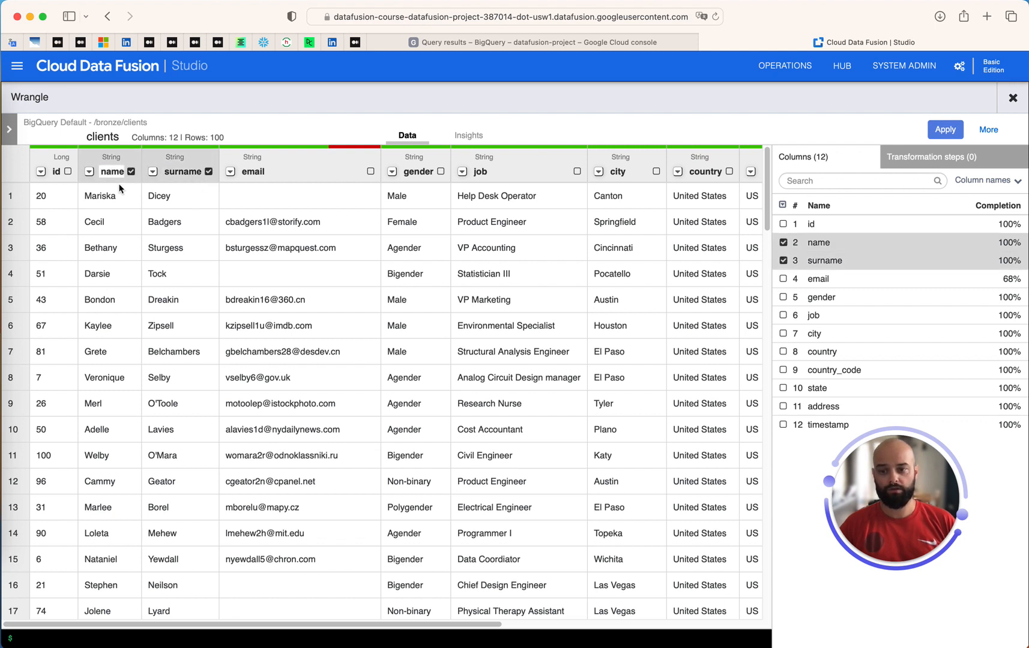
left_click(88, 171)
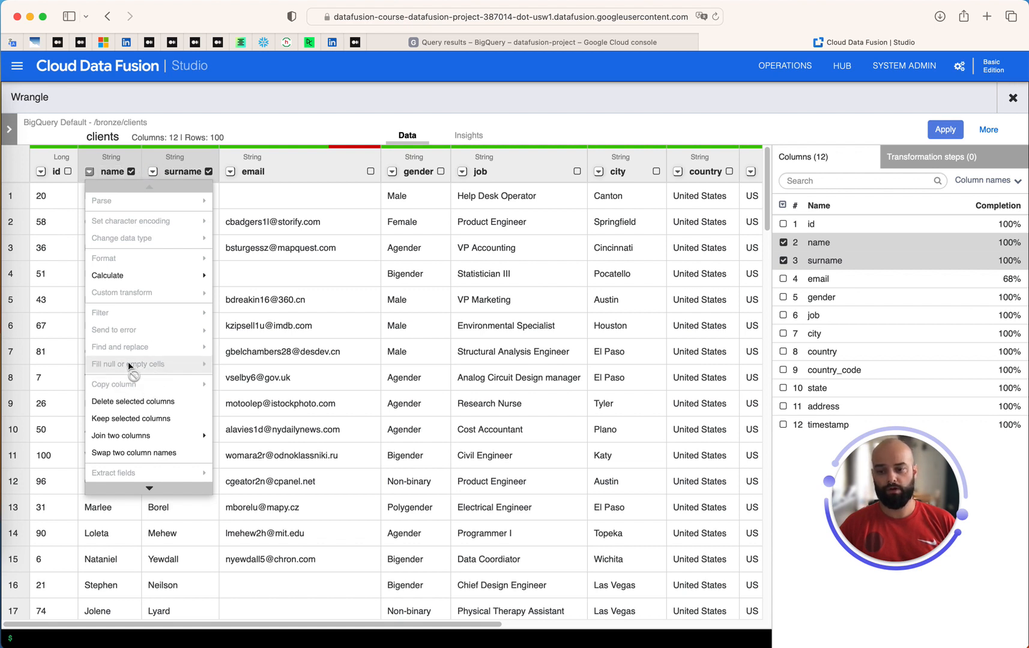
left_click(132, 438)
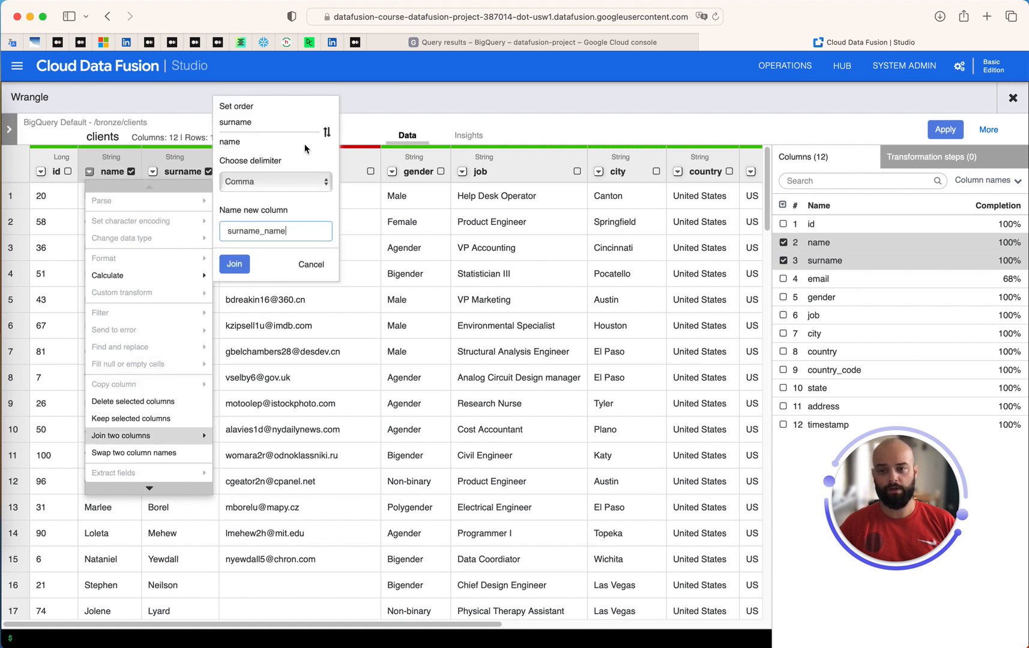
left_click(327, 133)
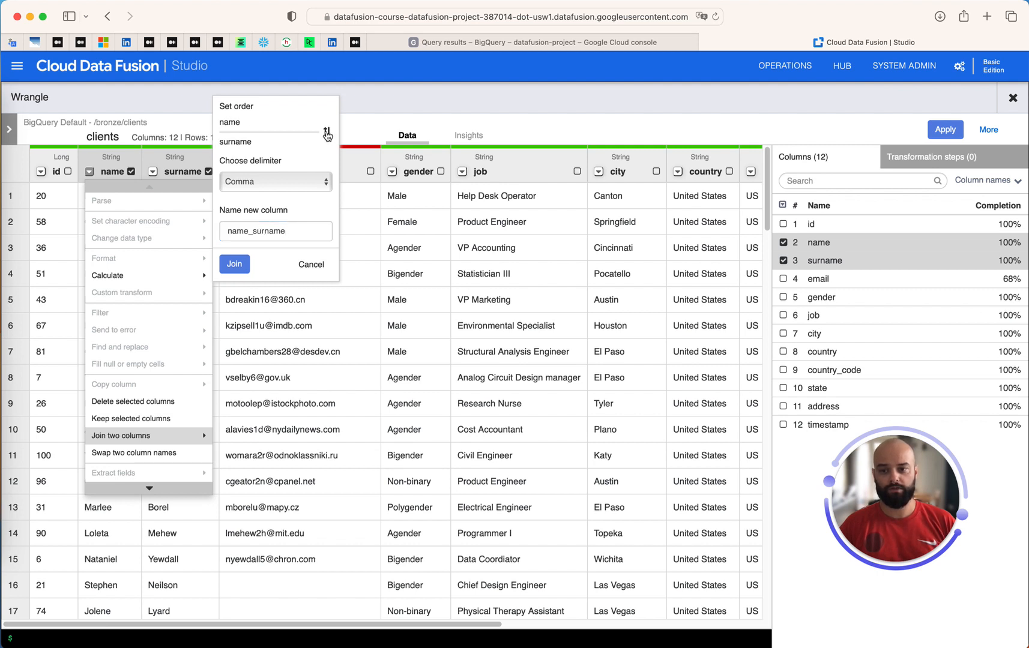
left_click(327, 133)
left_click(327, 133)
left_click(326, 133)
left_click(327, 133)
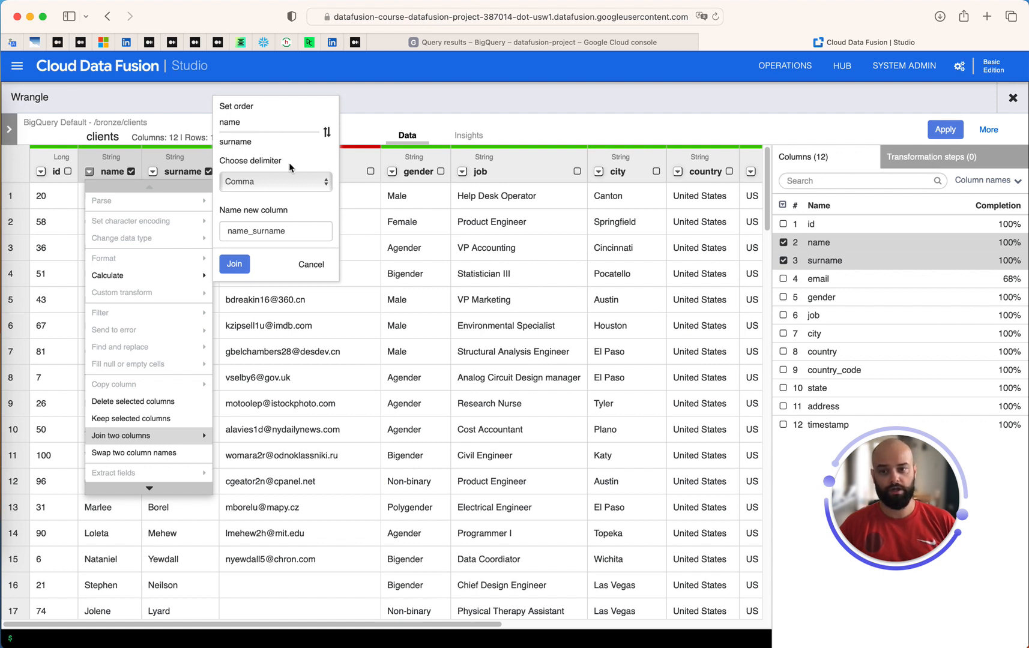
Join them with a Space delimiter into a new column named full_name
left_click(270, 181)
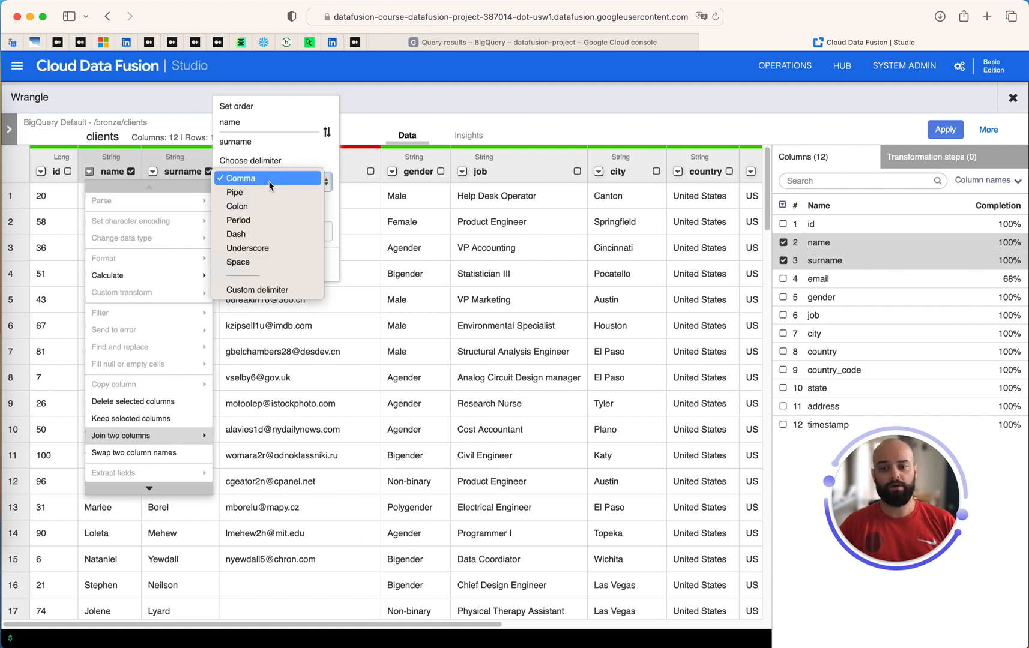
left_click(252, 263)
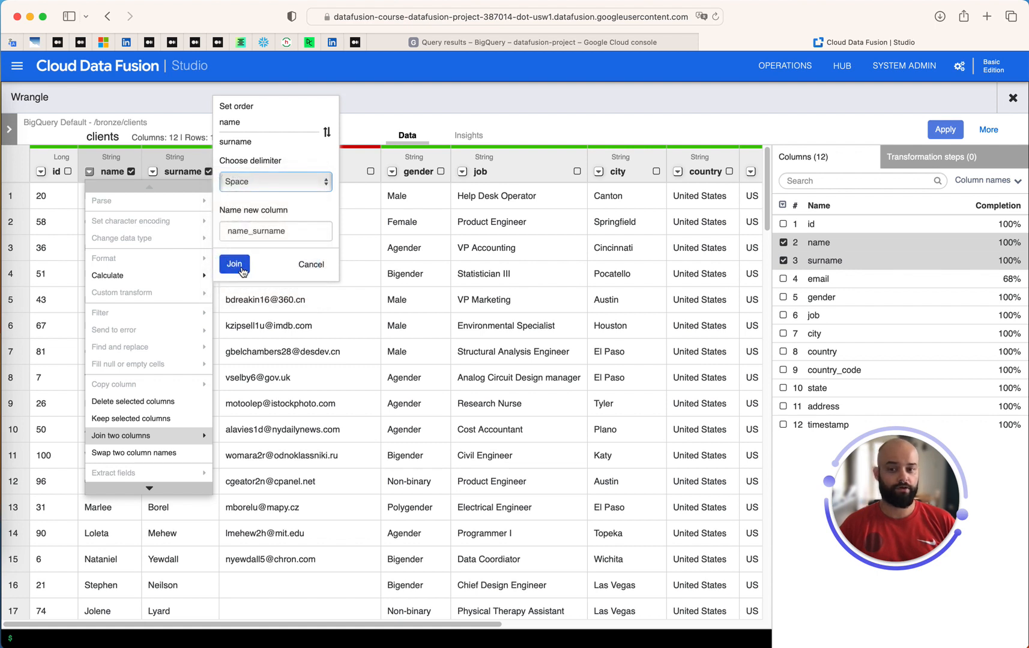
left_click_drag(293, 232, 221, 233)
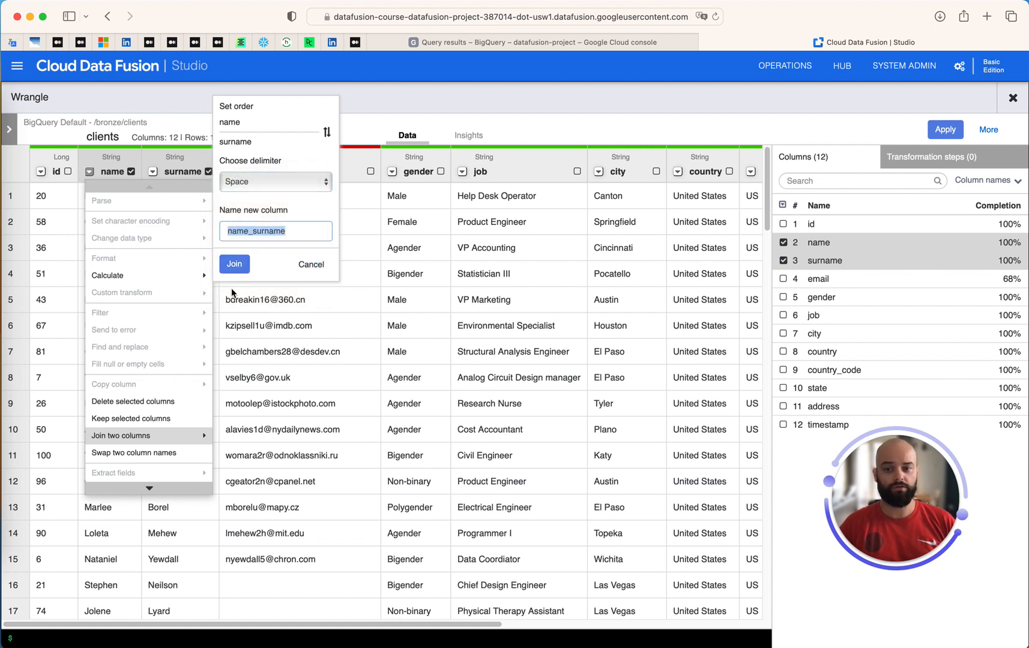
type("fu")
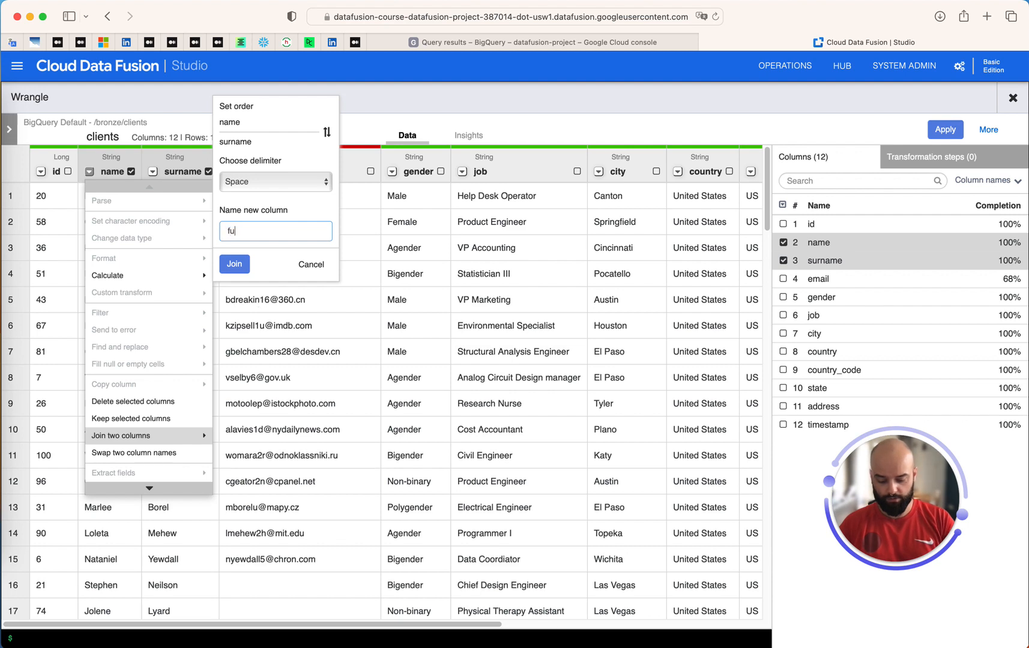
type("ll_name")
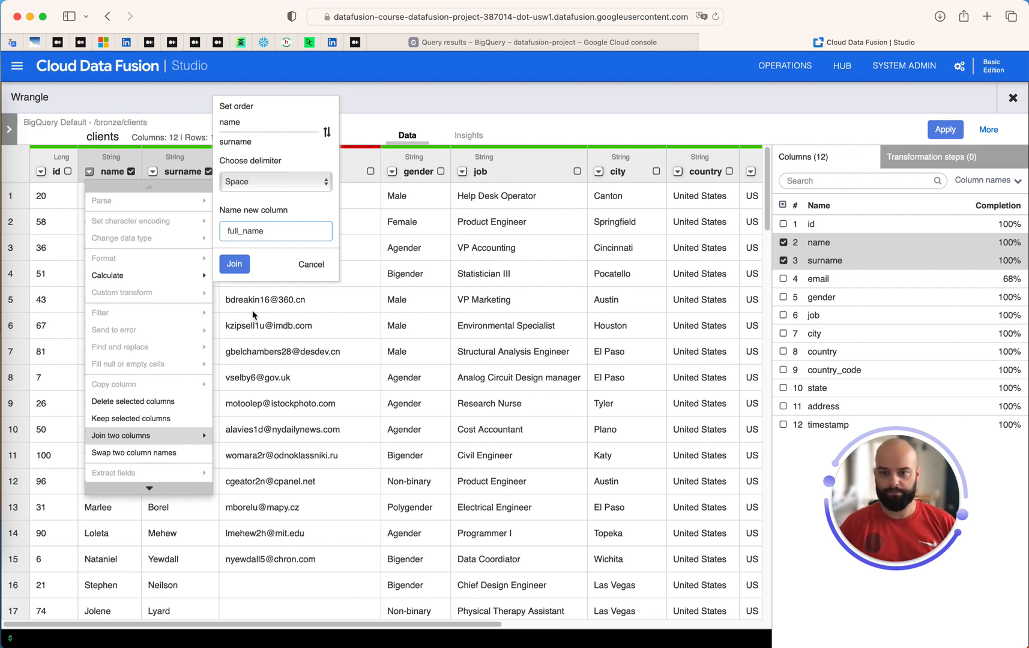
left_click(237, 273)
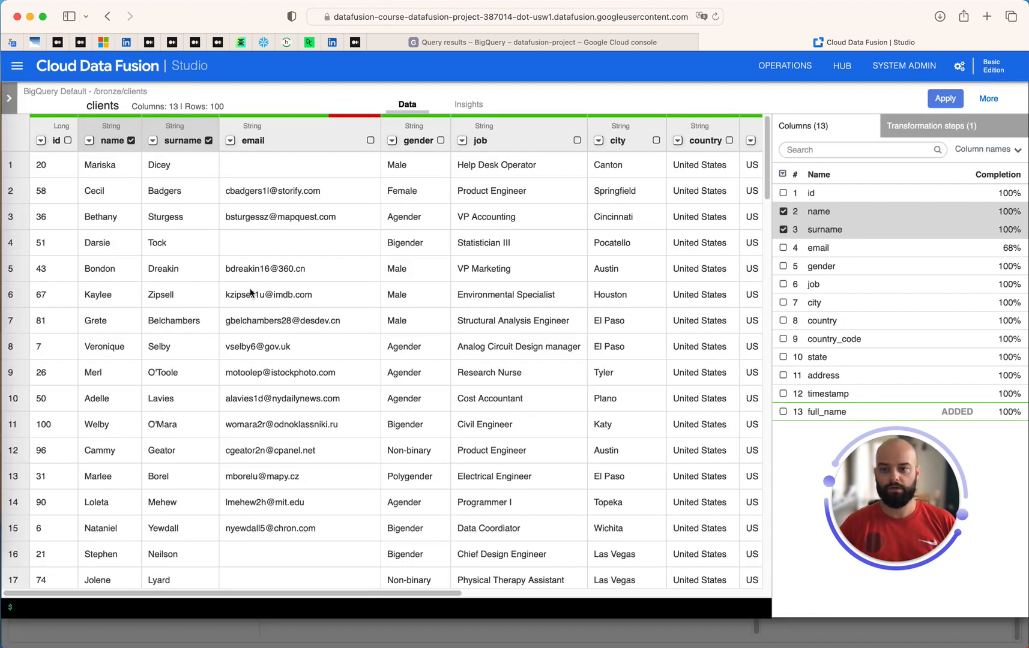
Delete the name and surname columns
left_click_drag(280, 594, 724, 612)
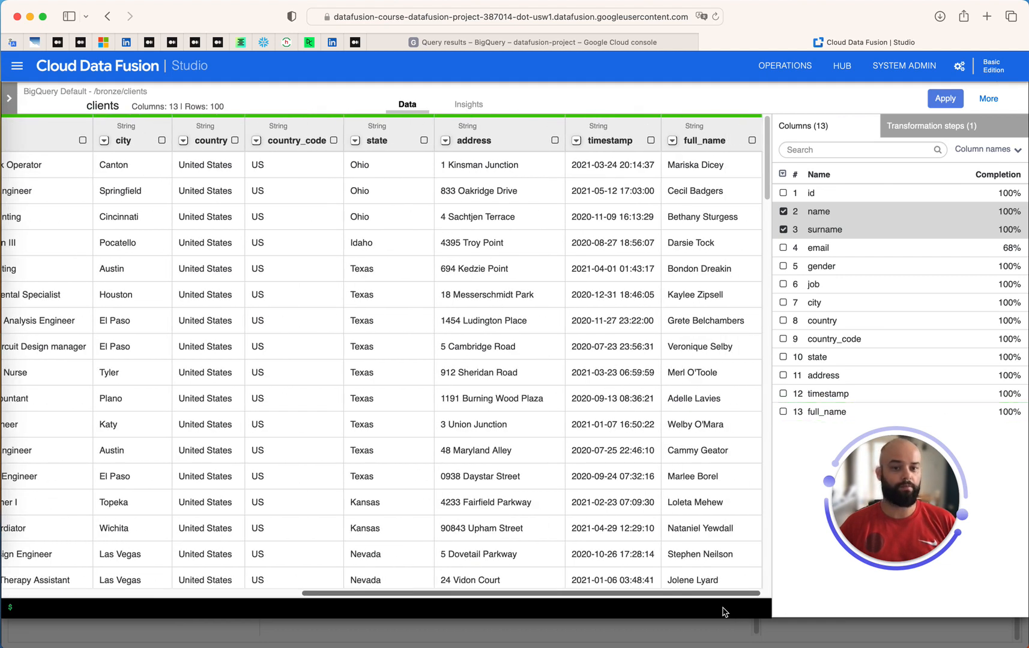
left_click_drag(720, 613, 111, 604)
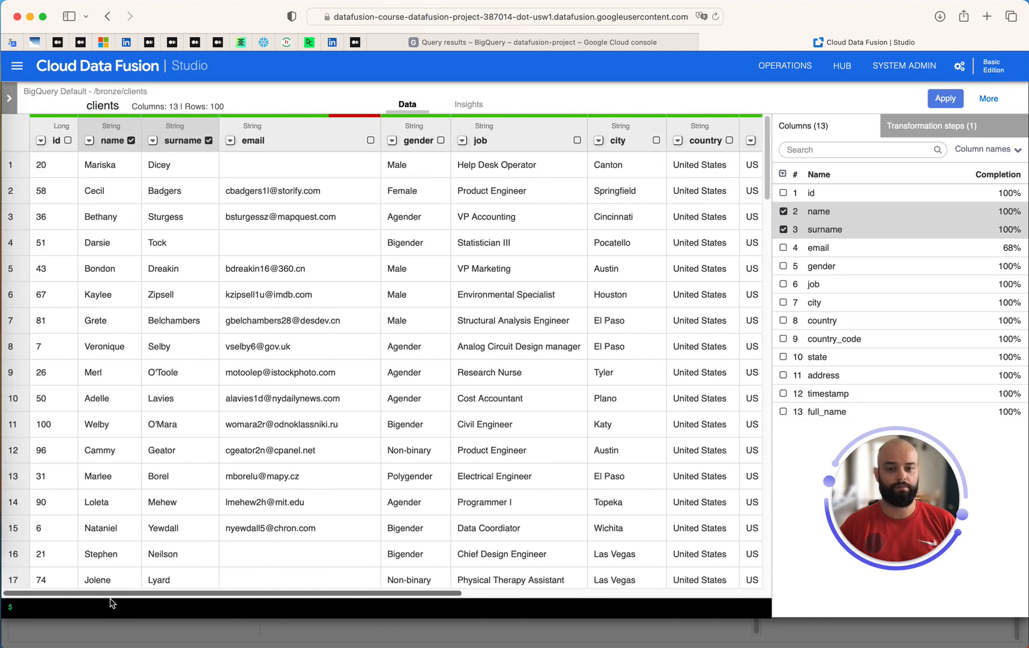
left_click(153, 142)
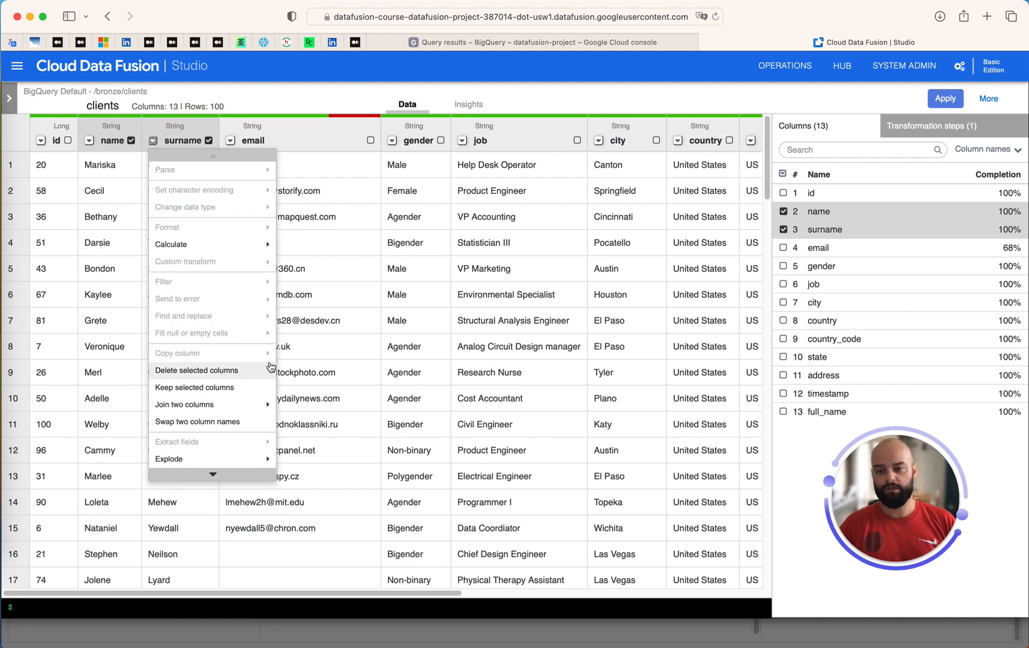
left_click(201, 371)
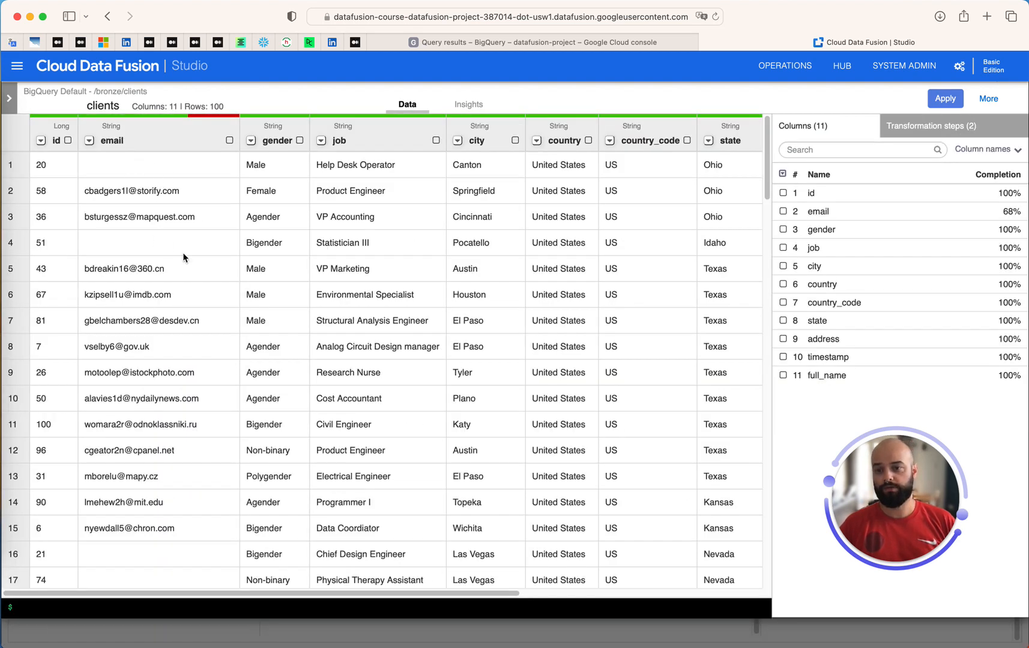
Fill null or empty email cells with 'Not Provided'
left_click(89, 142)
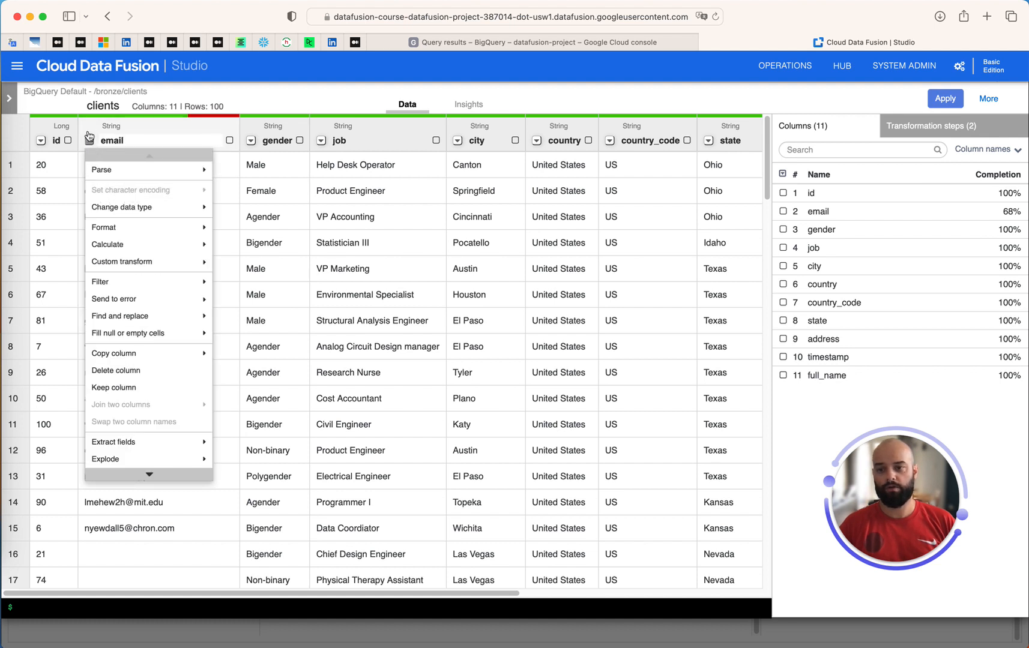
left_click(155, 341)
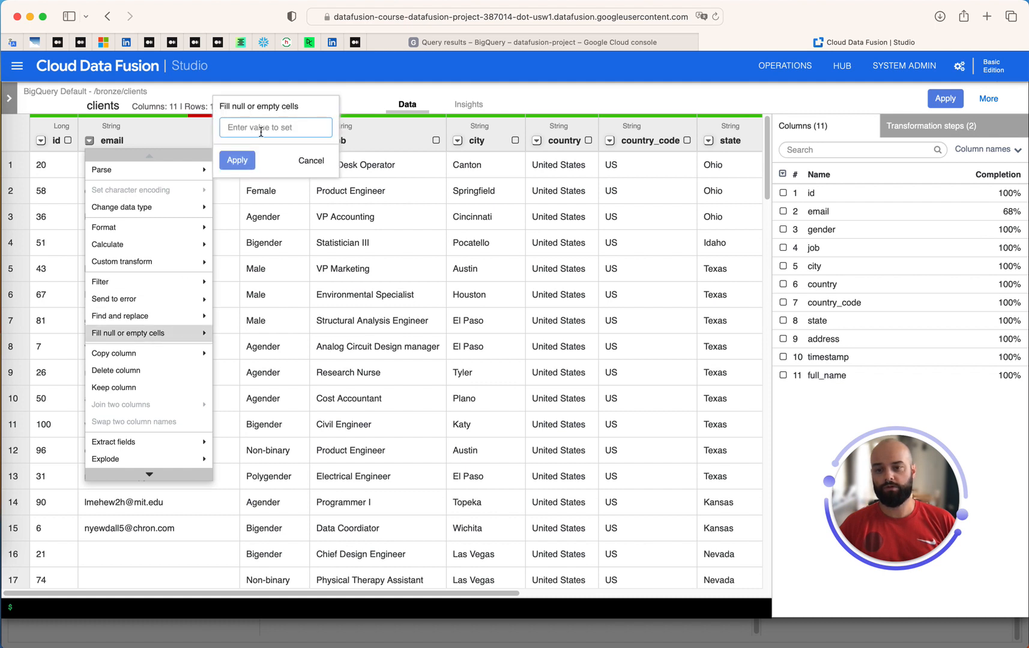
type("Not ")
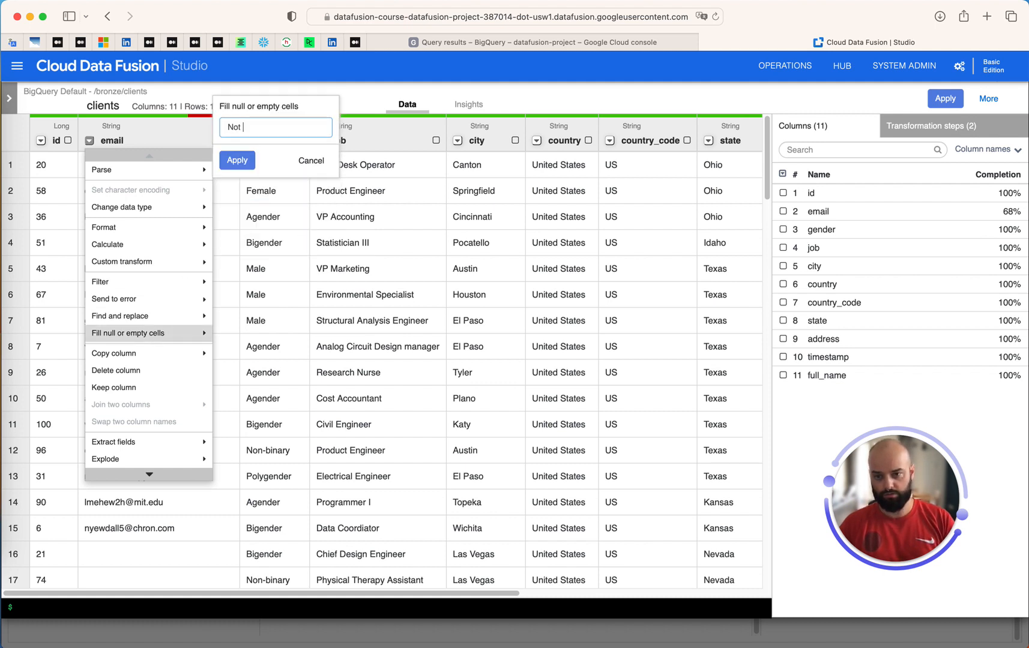
type("Provided")
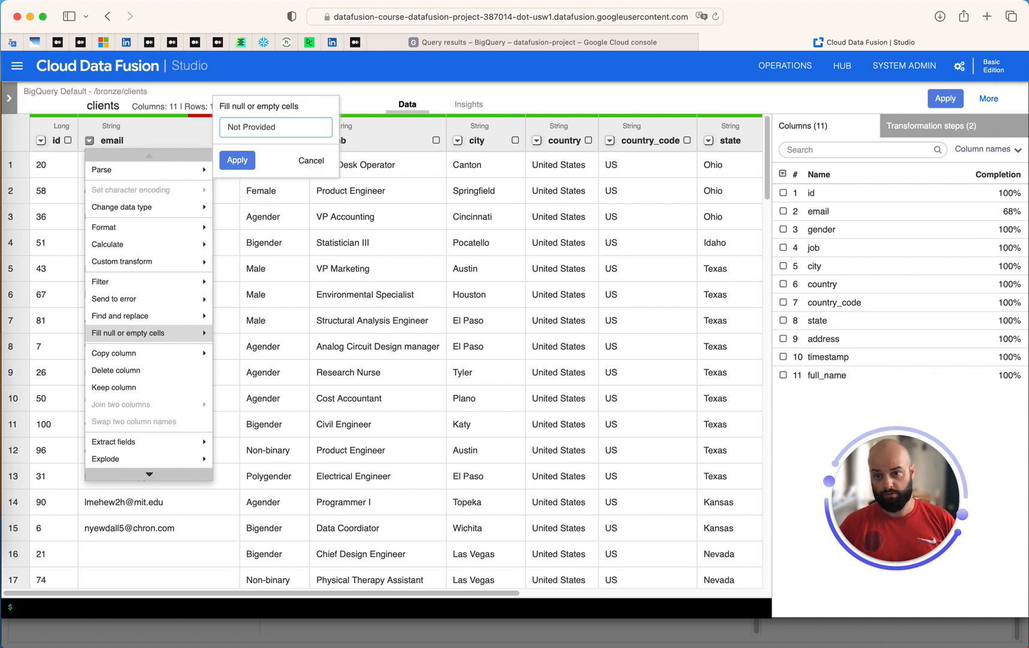
key("Return")
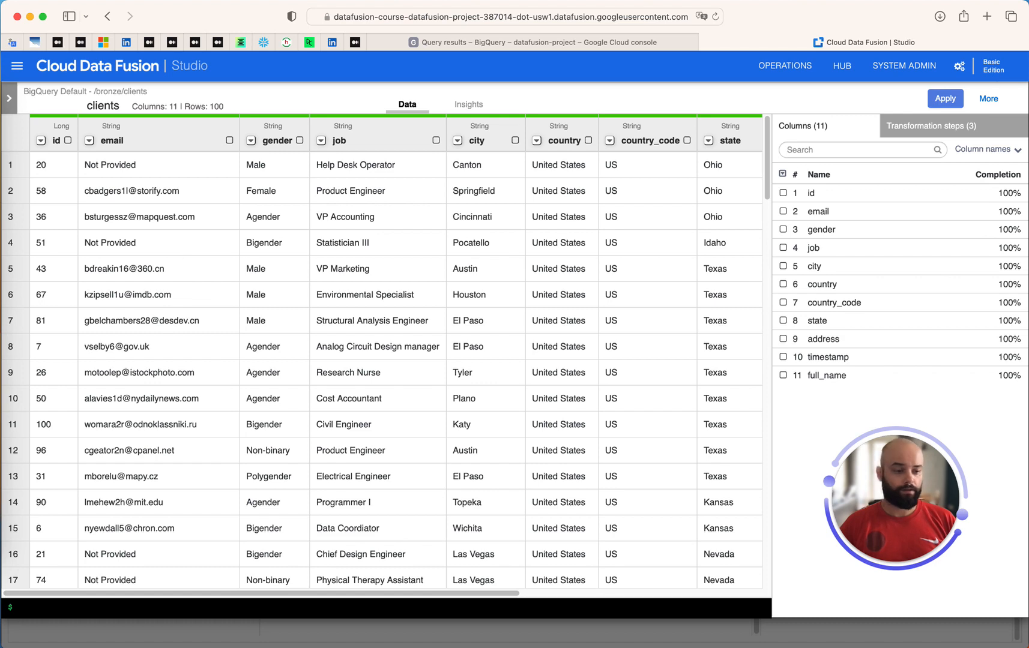
Scroll to the timestamp column, inspect a sample date-time value, and open its transformation menu
scroll(174, 369, "down", 15)
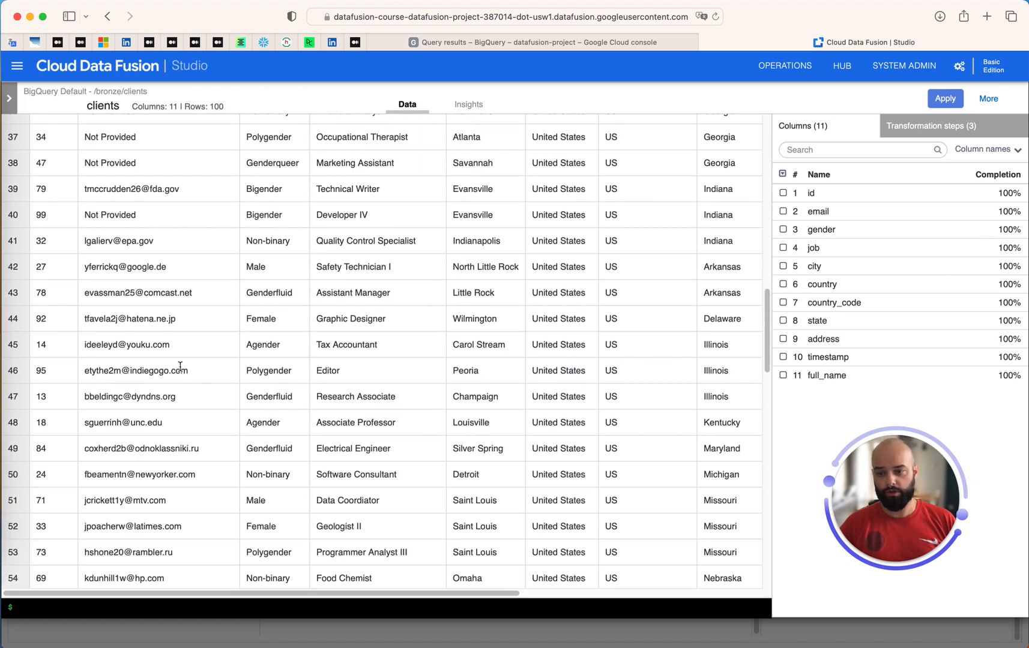
scroll(174, 370, "up", 15)
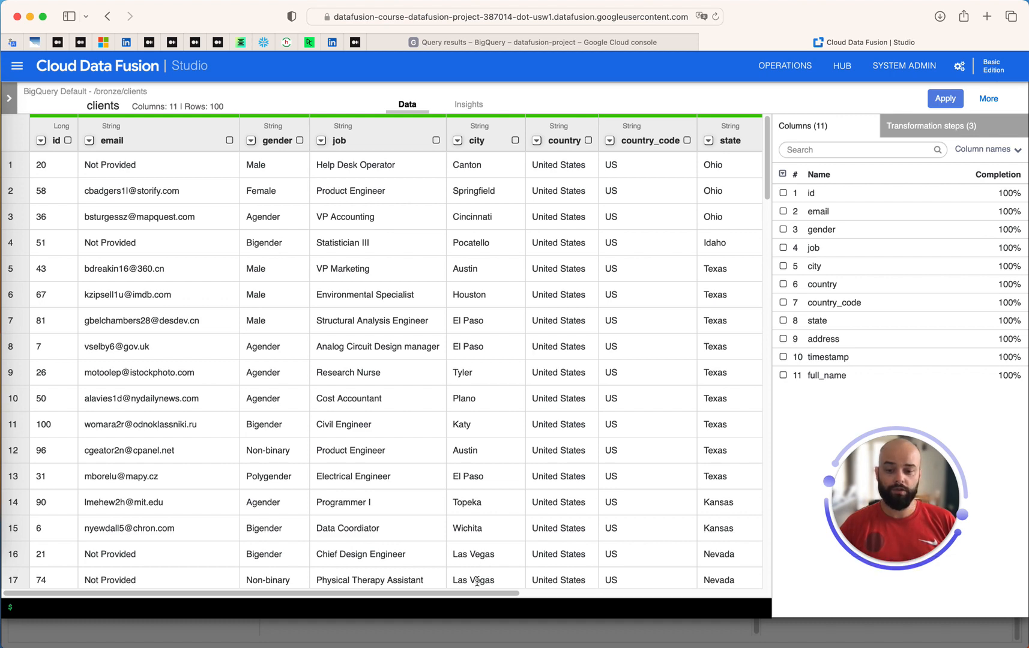
left_click_drag(477, 597, 720, 601)
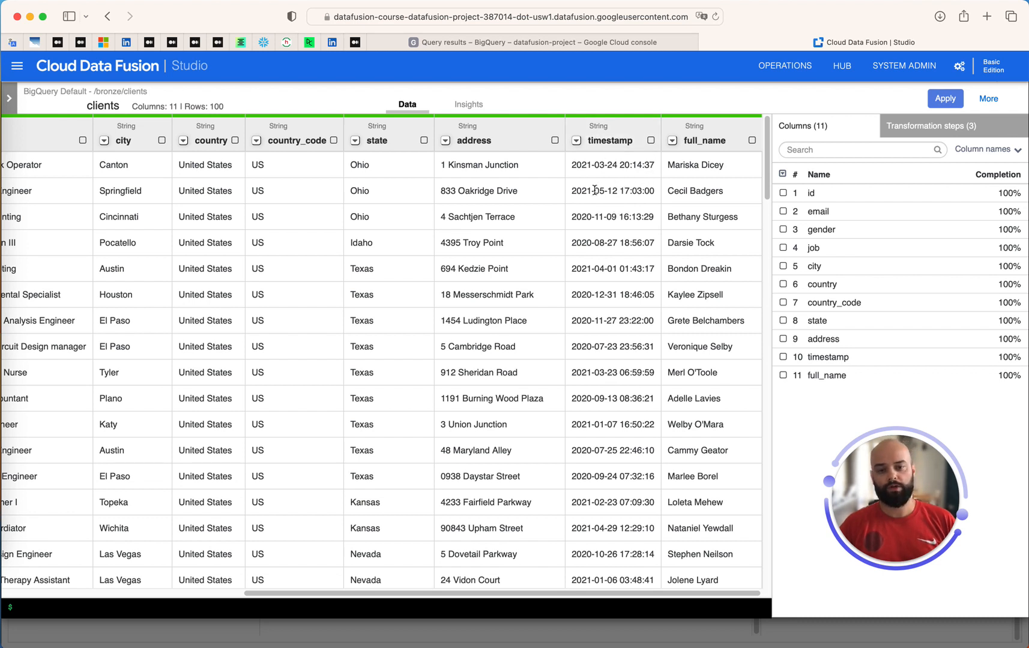
left_click_drag(570, 188, 657, 193)
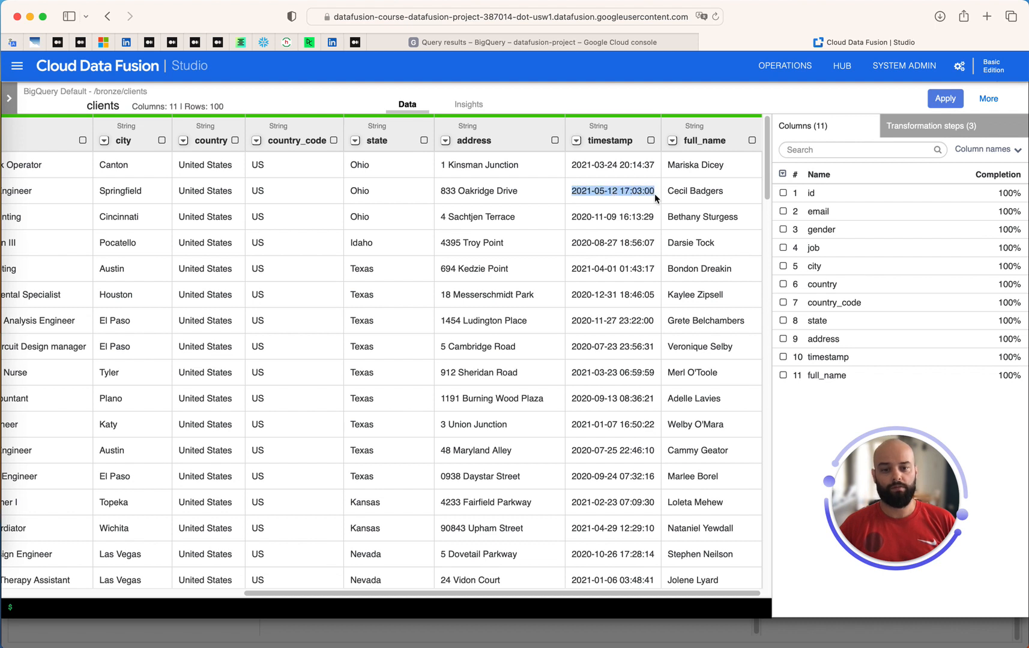
left_click(620, 142)
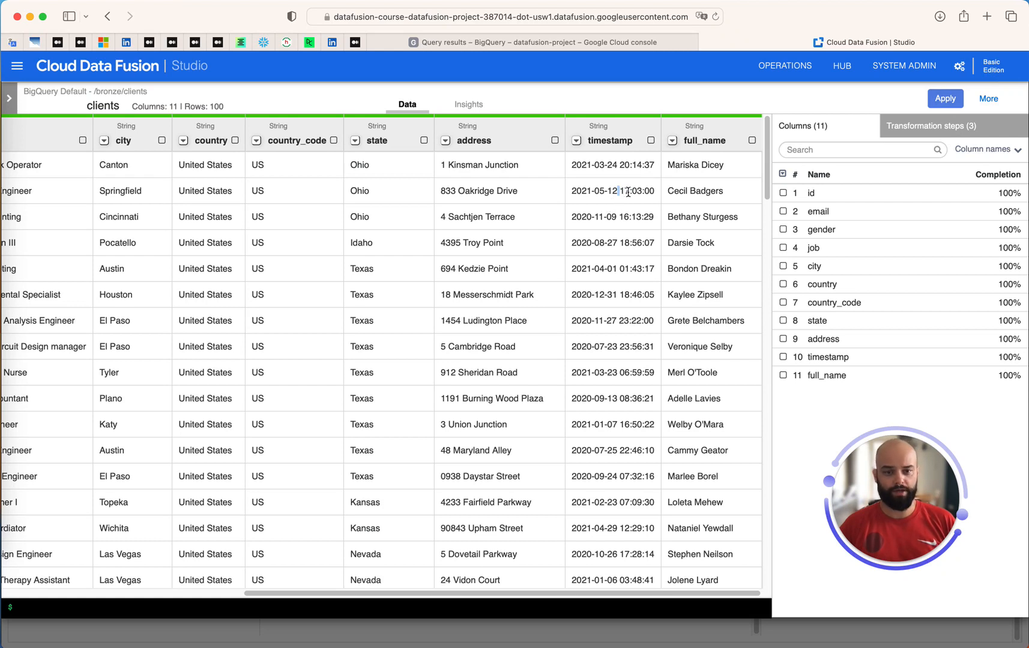
left_click(576, 142)
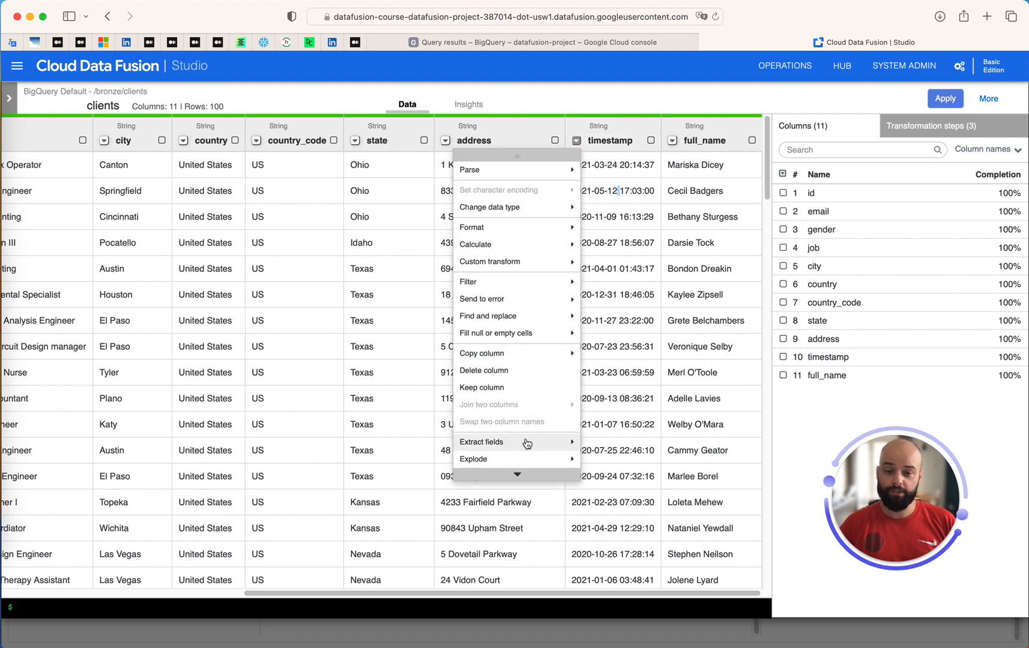
Extract timestamp by the Whitespace delimiter into timestamp_1 and timestamp_2
mouse_move(528, 442)
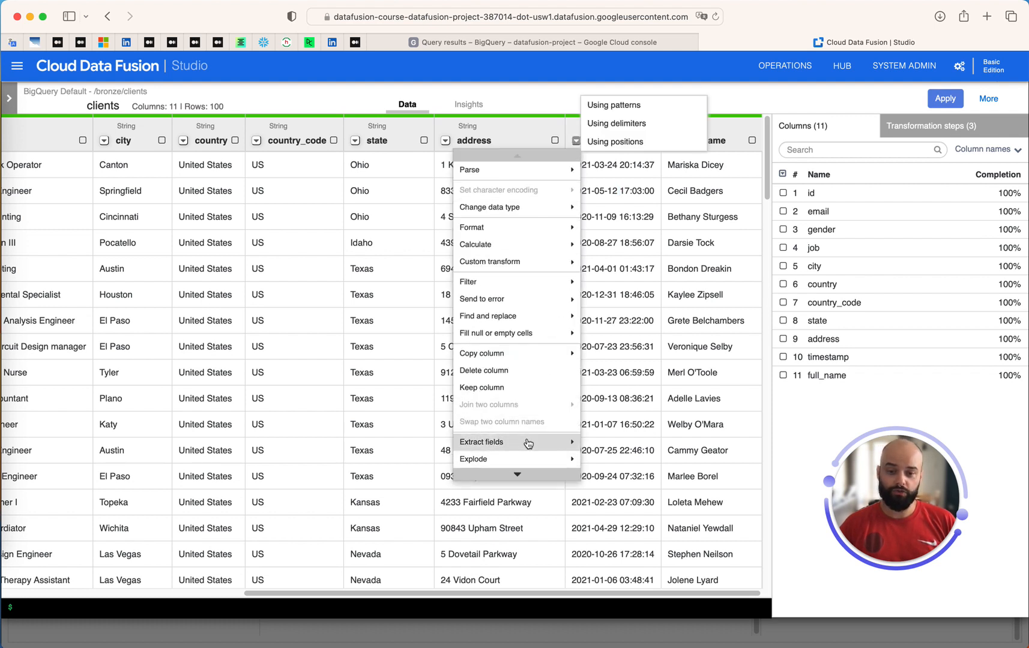
left_click(628, 126)
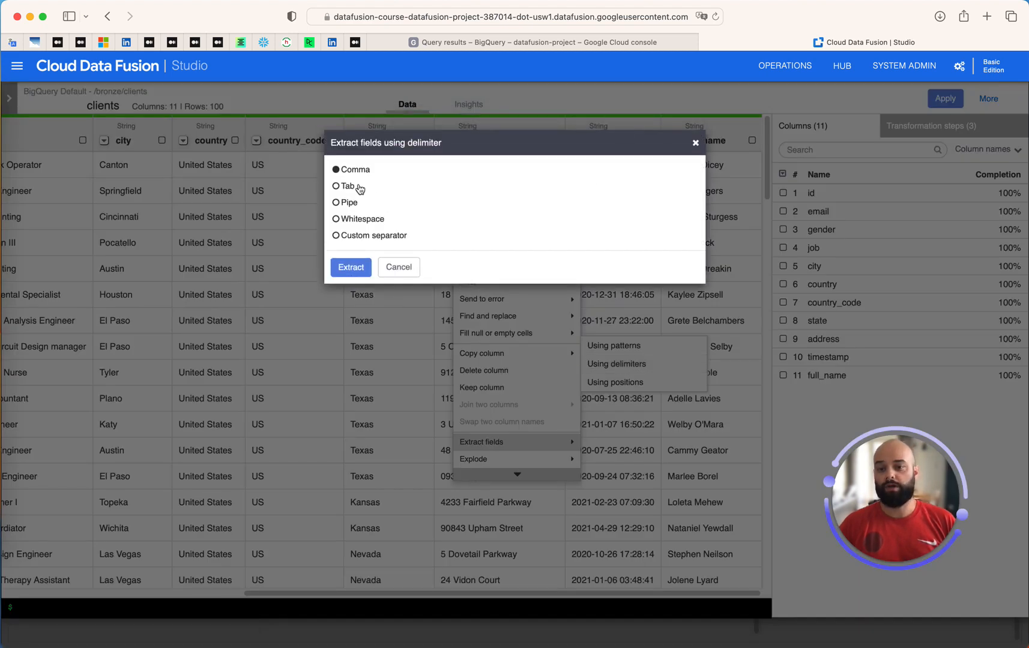
left_click(374, 223)
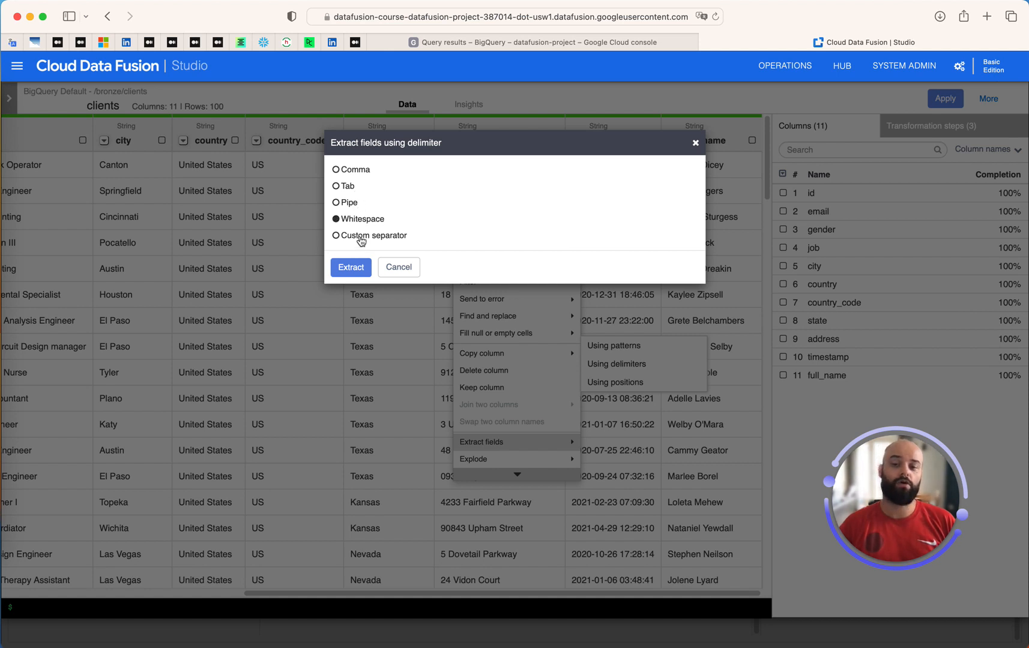
left_click(363, 239)
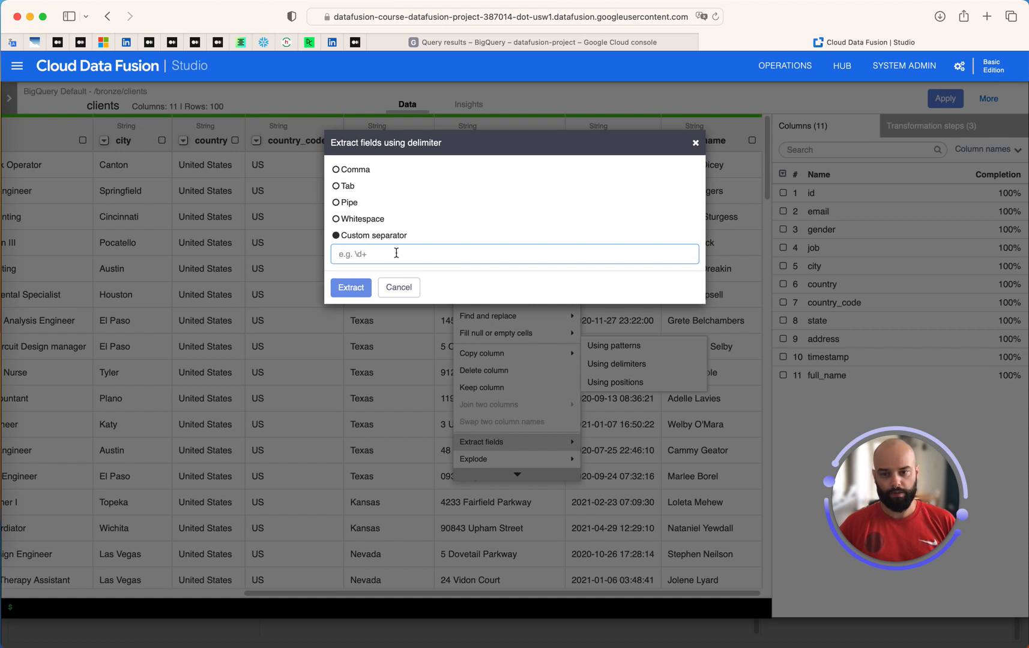
left_click(369, 222)
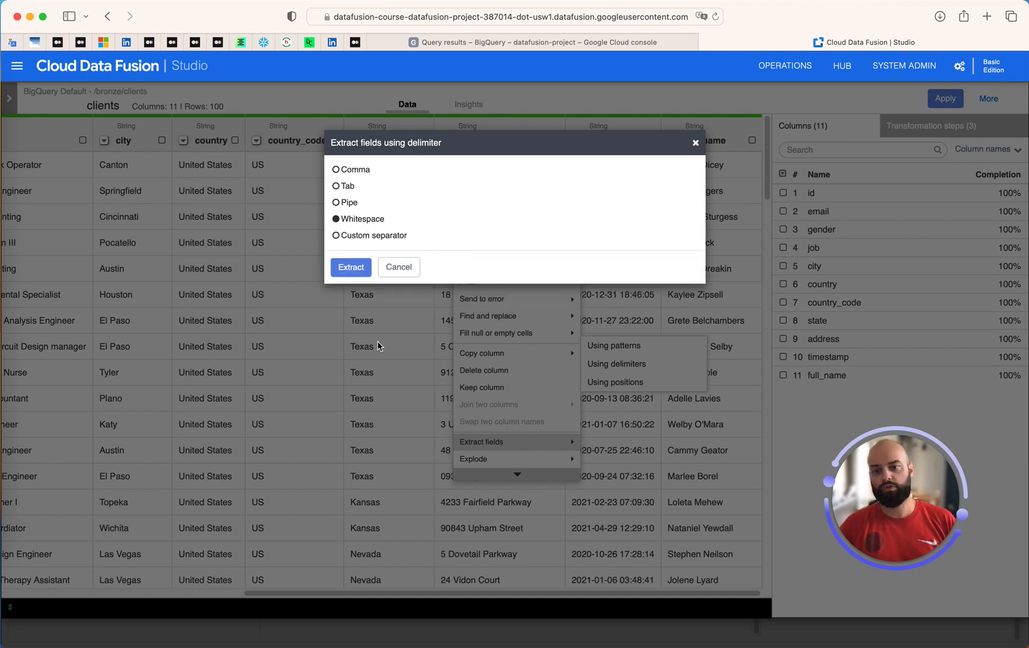
left_click(347, 270)
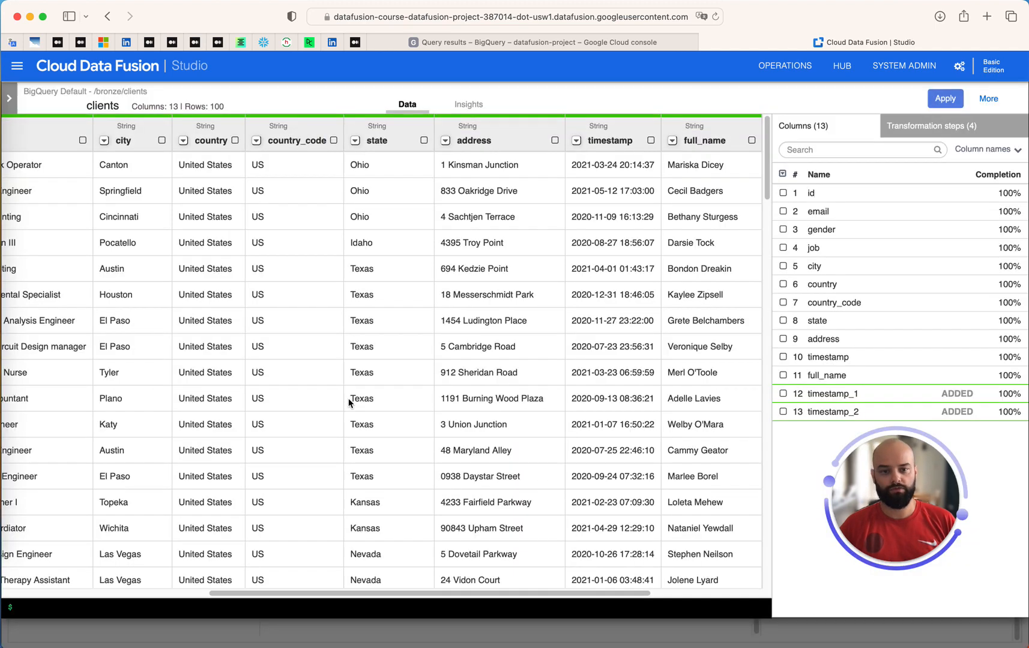
left_click_drag(589, 596, 698, 596)
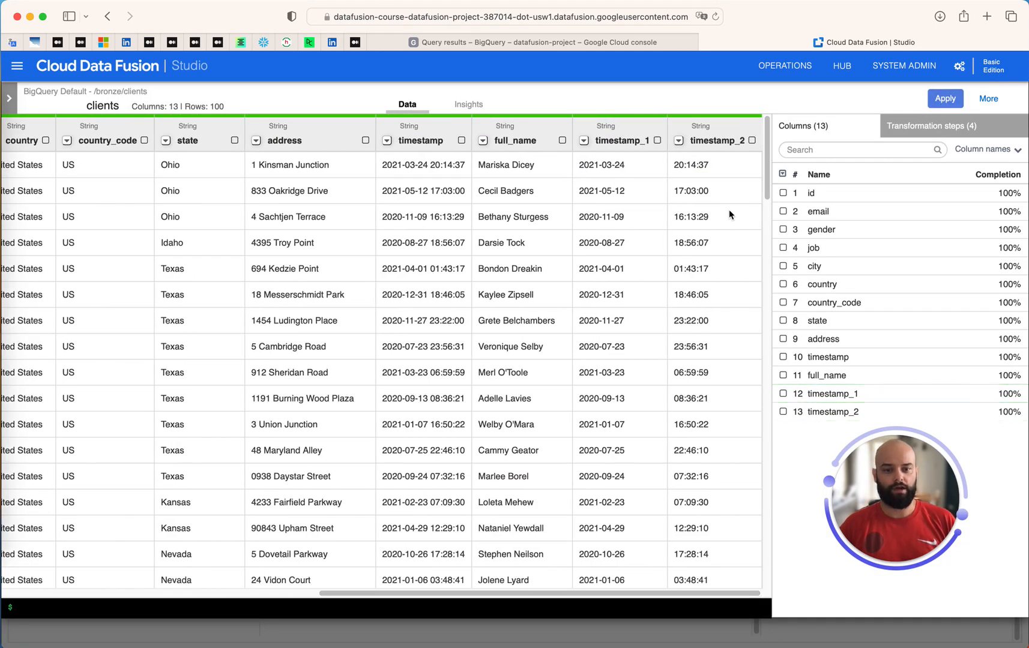
Rename timestamp_1 to date and timestamp_2 to time
left_click(622, 140)
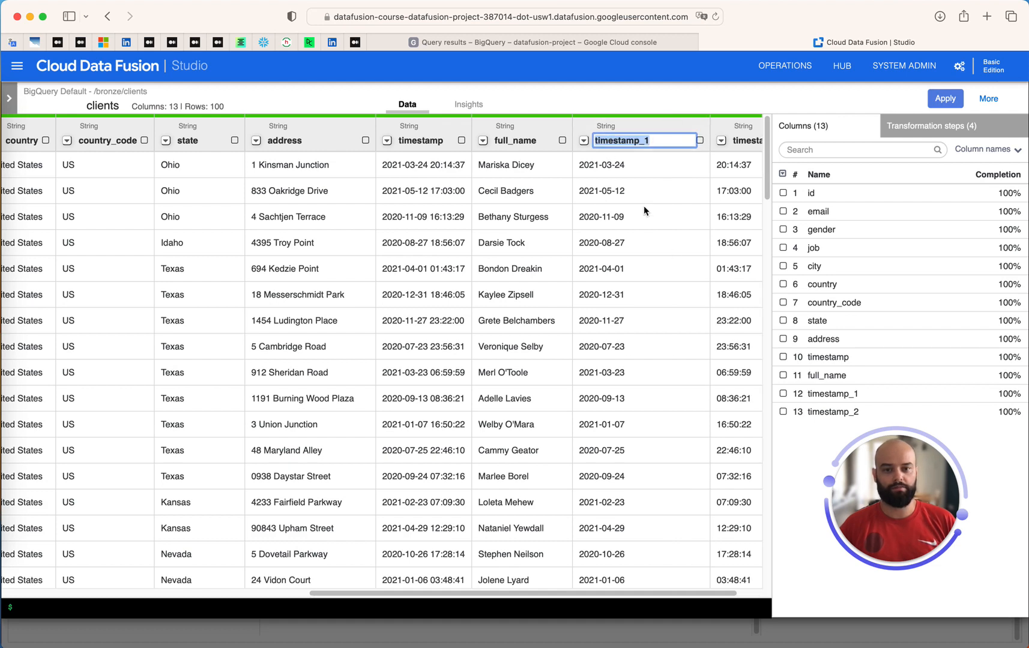
type("date")
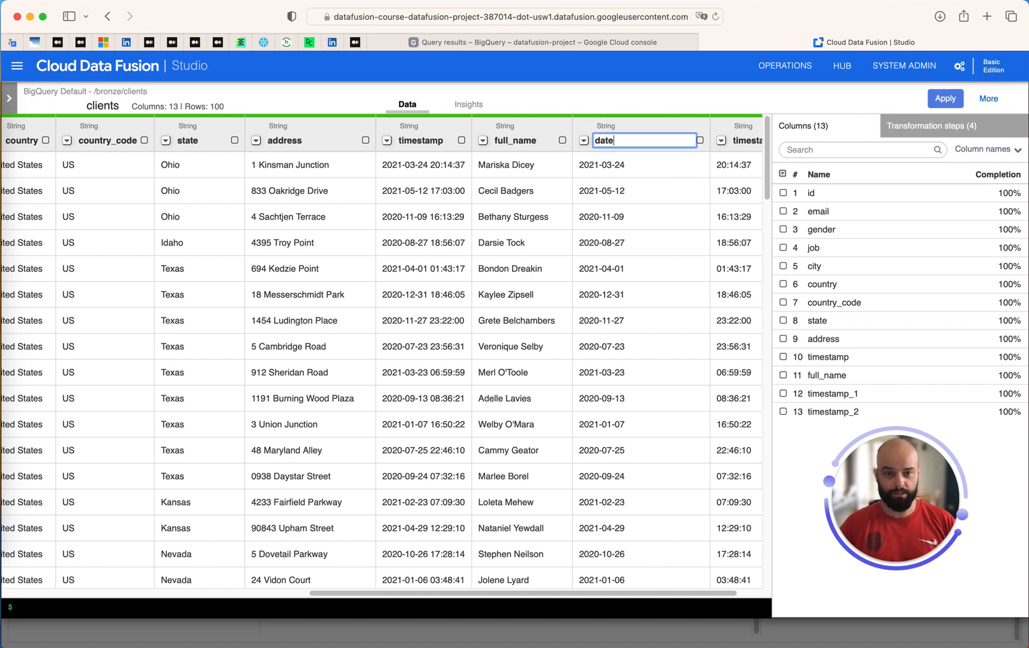
left_click(742, 140)
left_click(714, 142)
type("time")
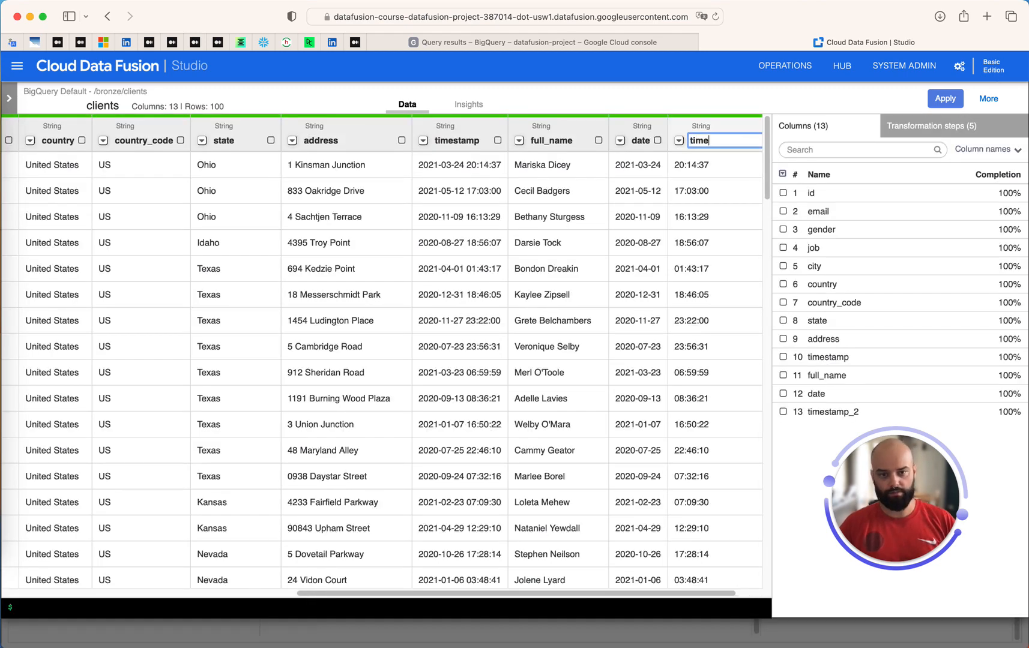
key("Return")
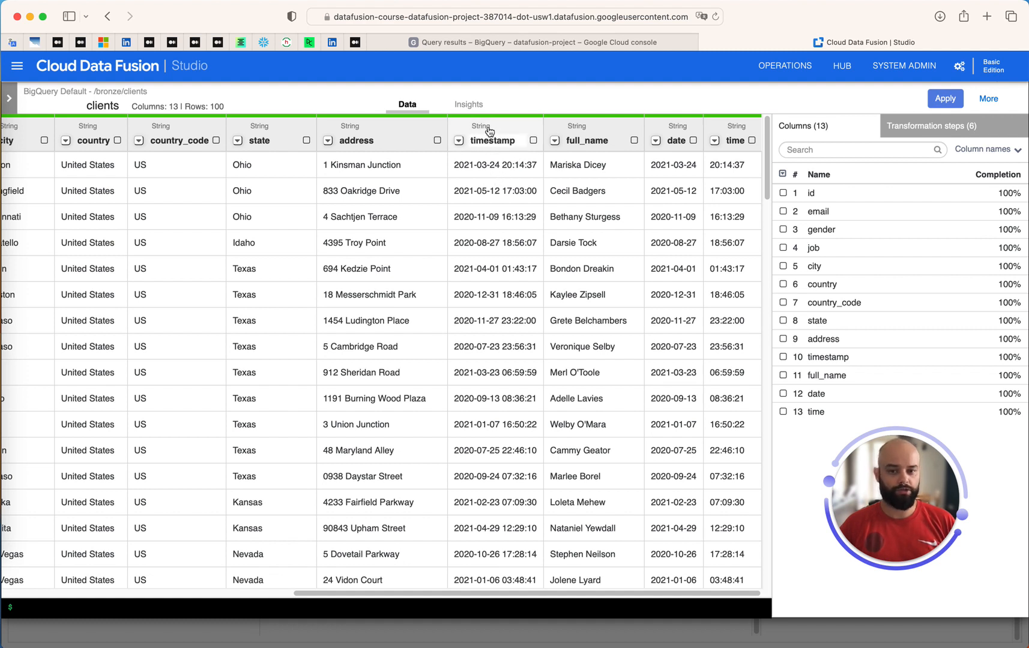
left_click(458, 141)
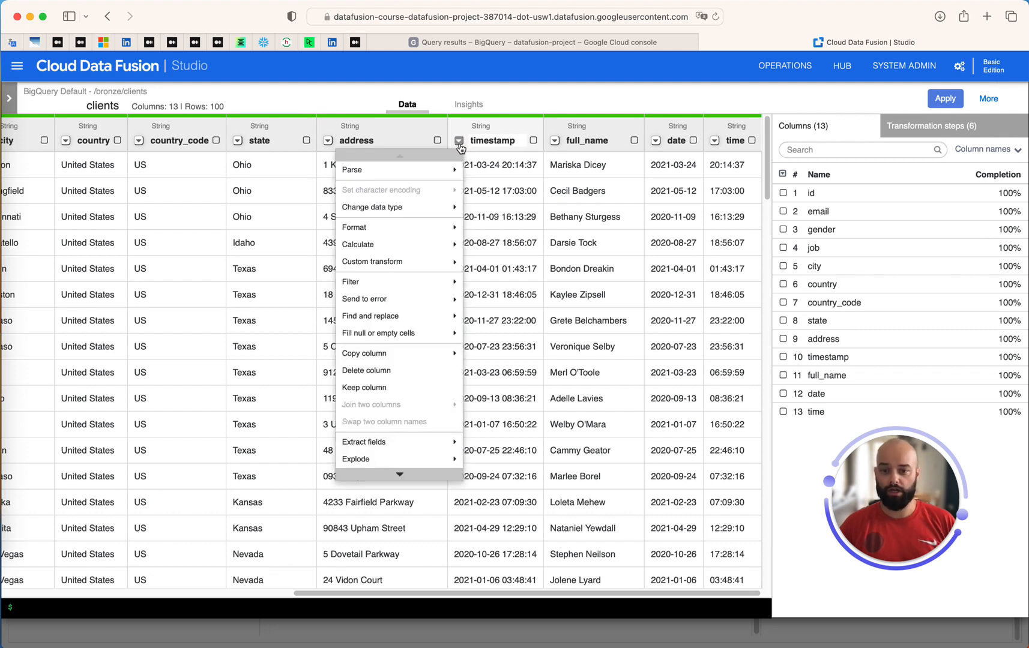
Parse timestamp as a Simple date with format yyyy-MM-dd HH:mm:ss
left_click(448, 174)
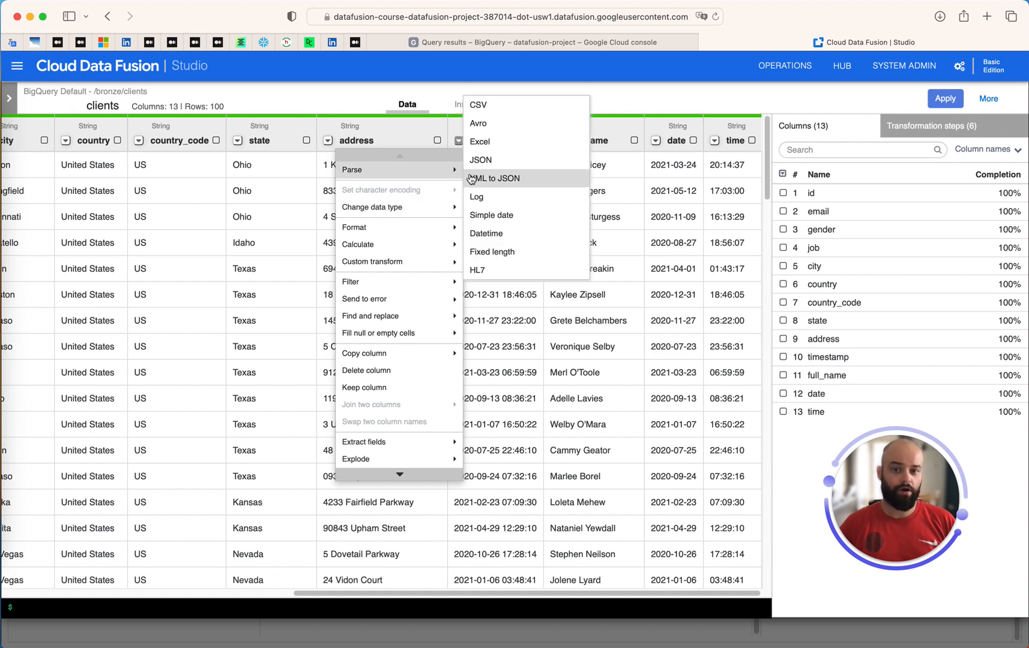
left_click(501, 216)
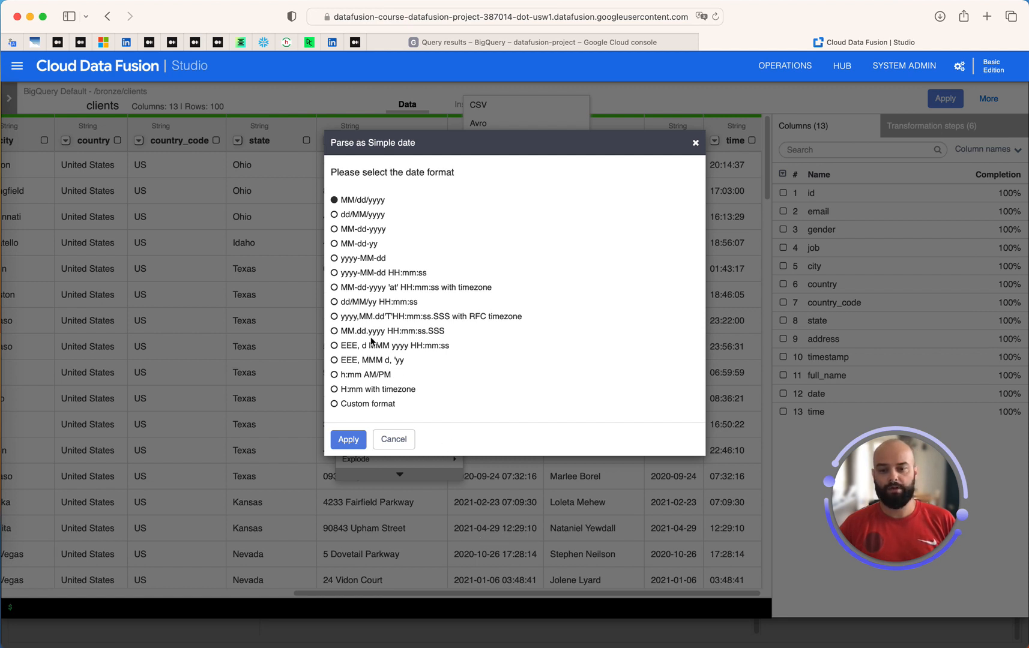
left_click(372, 275)
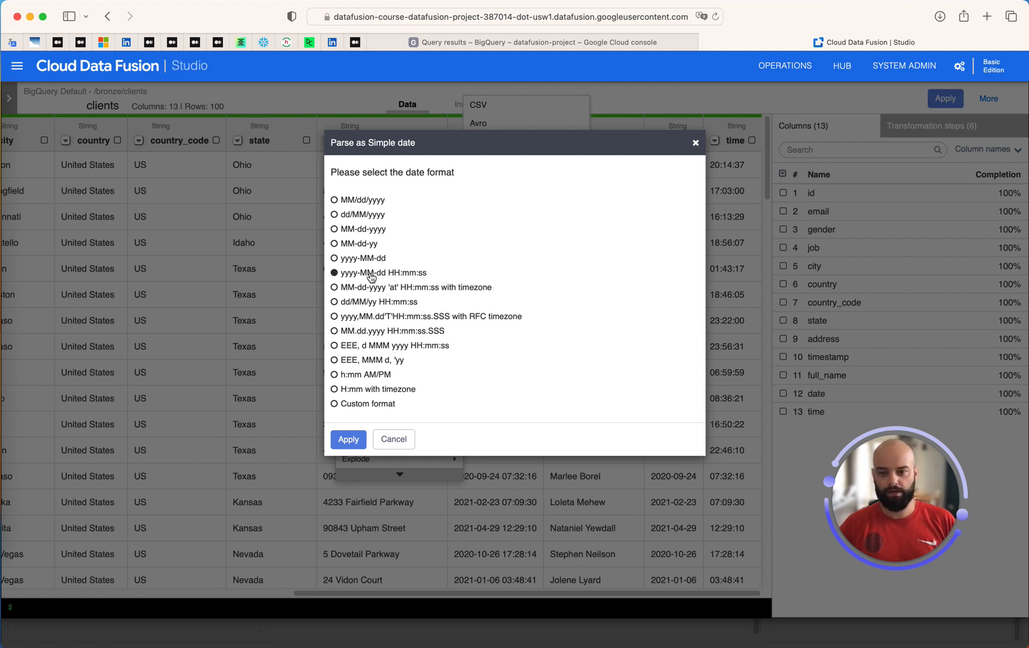
left_click(350, 442)
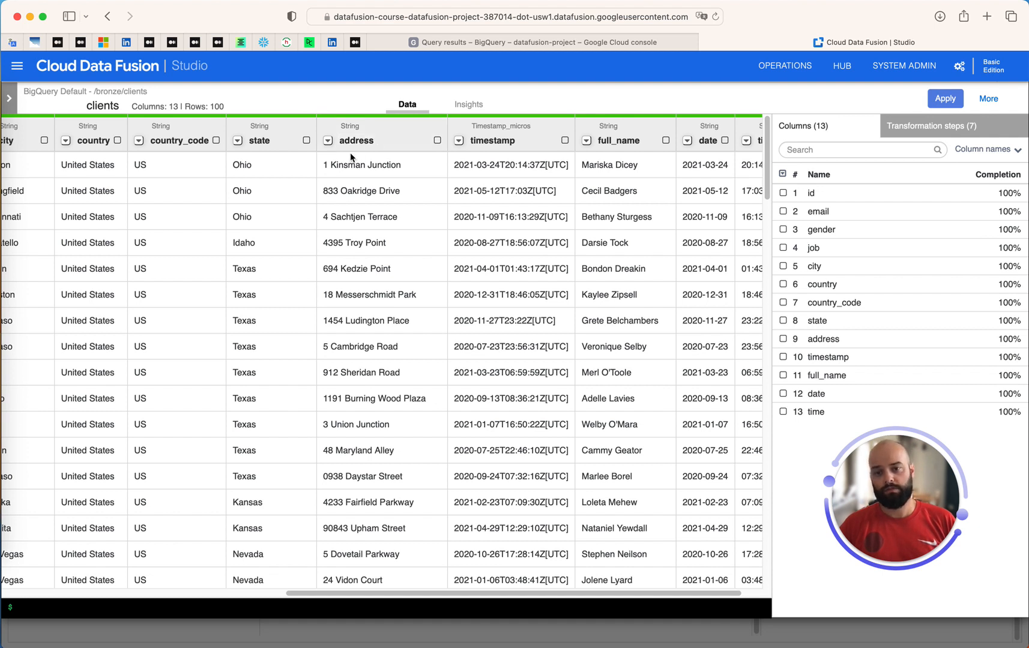
left_click_drag(337, 165, 406, 164)
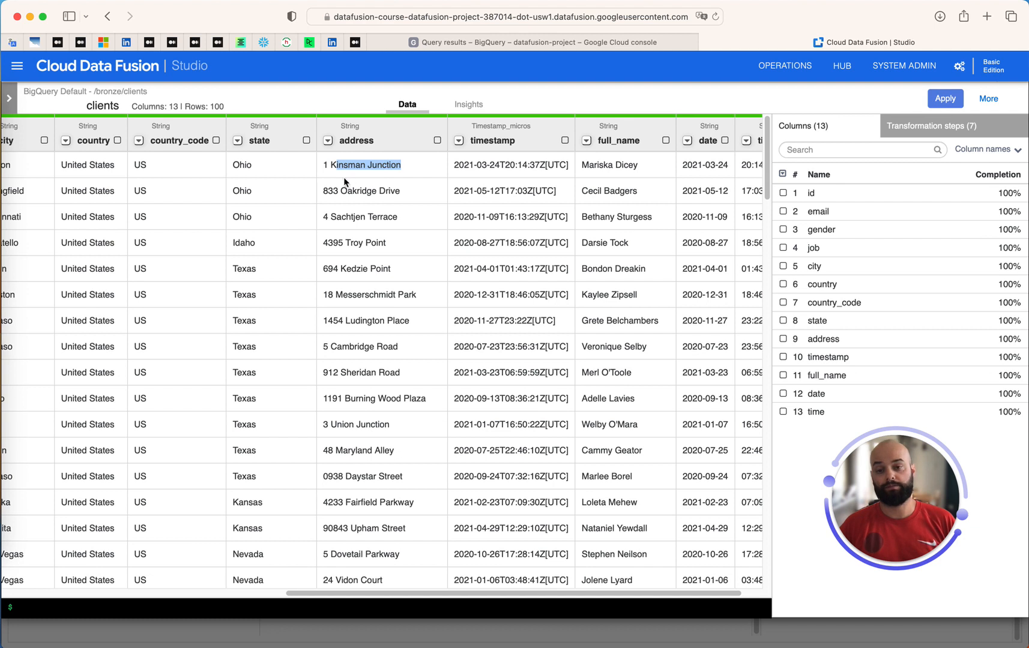
left_click_drag(408, 167, 331, 167)
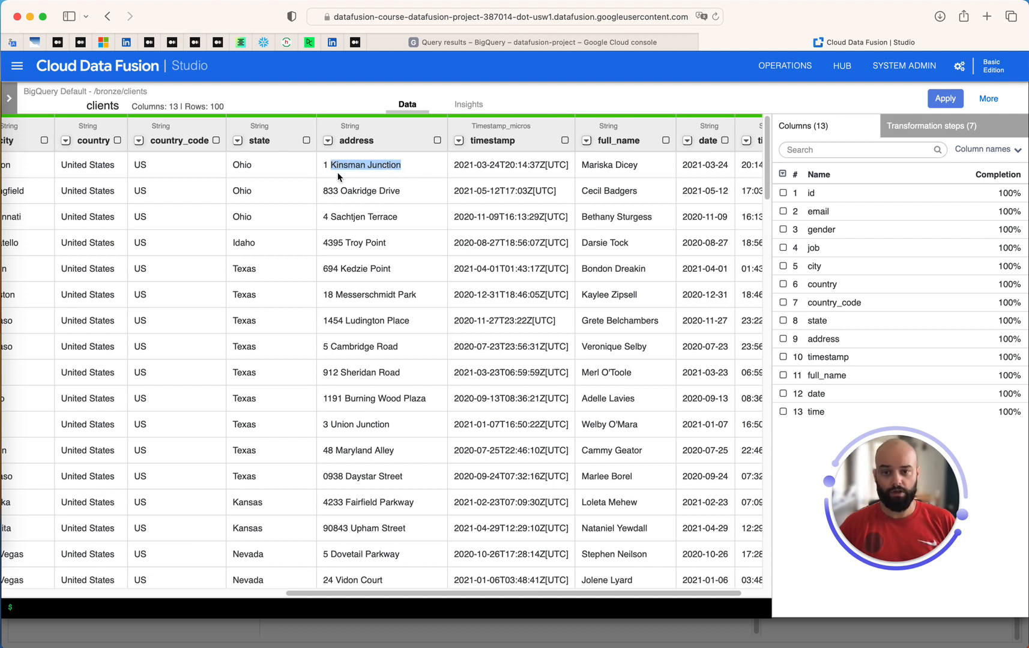
left_click(325, 167)
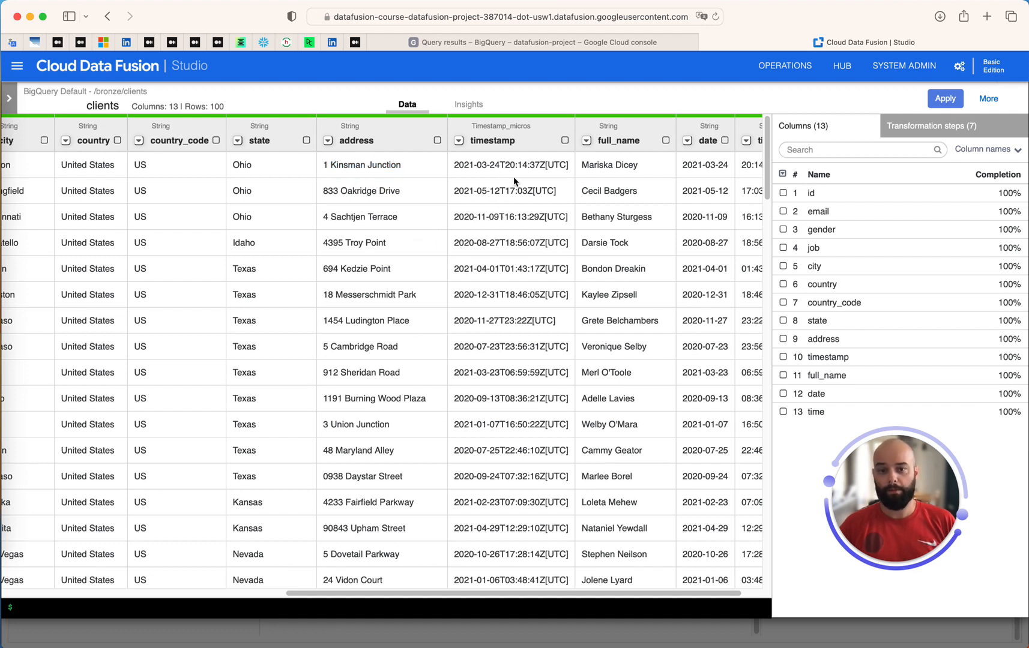
left_click(340, 191)
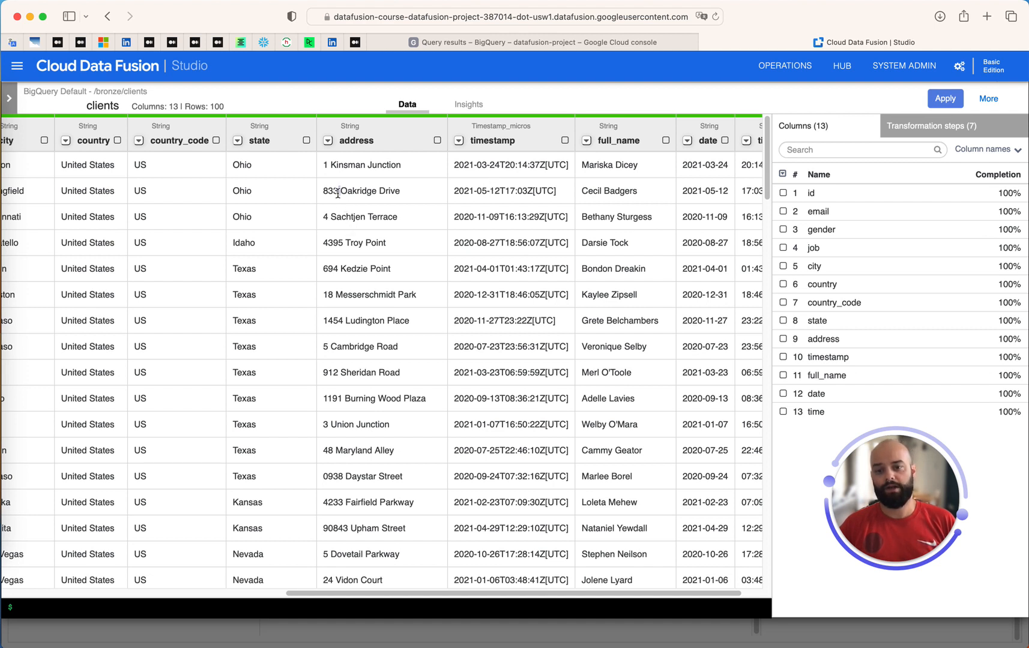
left_click_drag(401, 191, 329, 192)
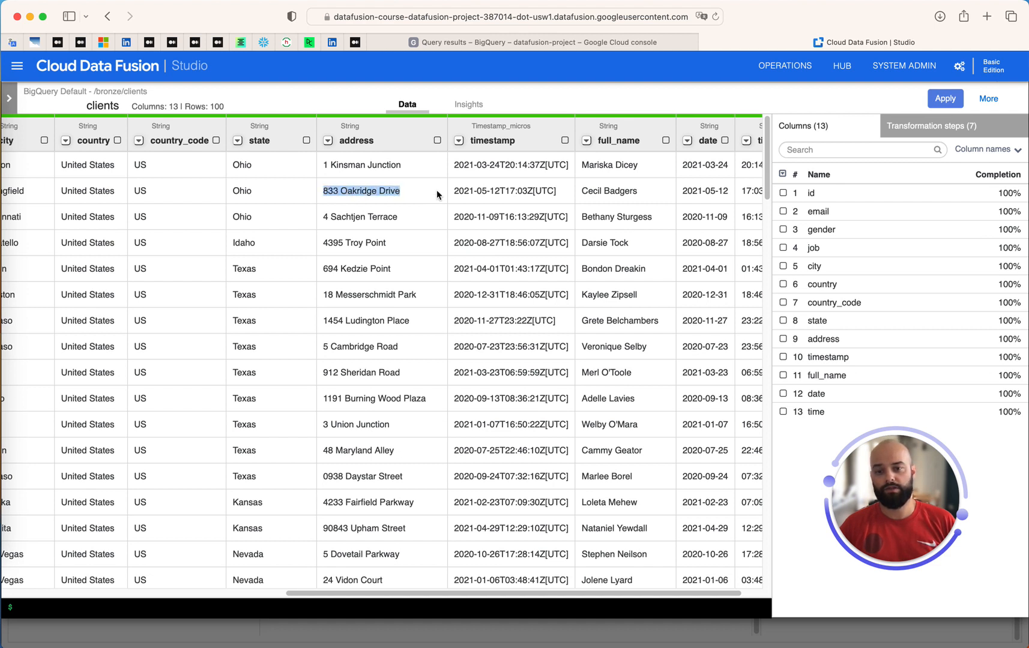
left_click_drag(404, 189, 306, 190)
left_click(370, 289)
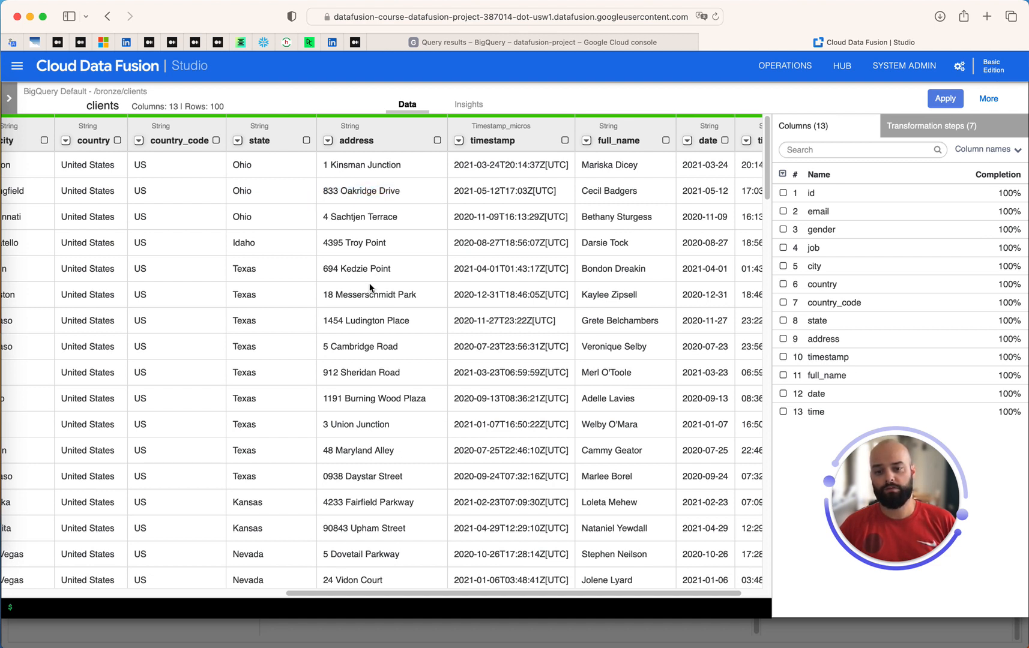
left_click_drag(425, 407, 324, 388)
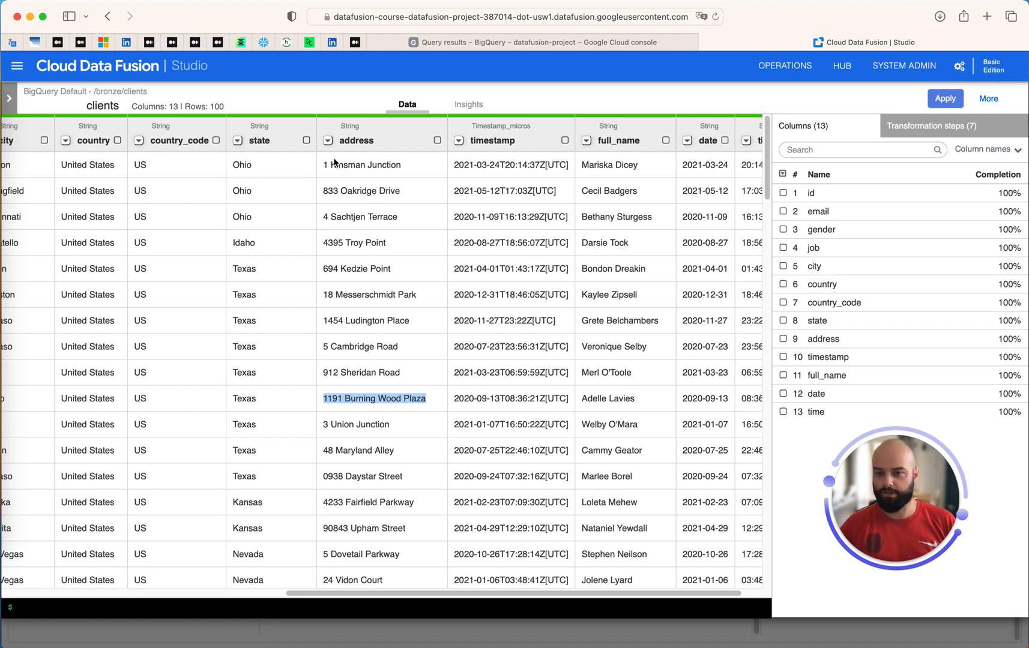
left_click(328, 142)
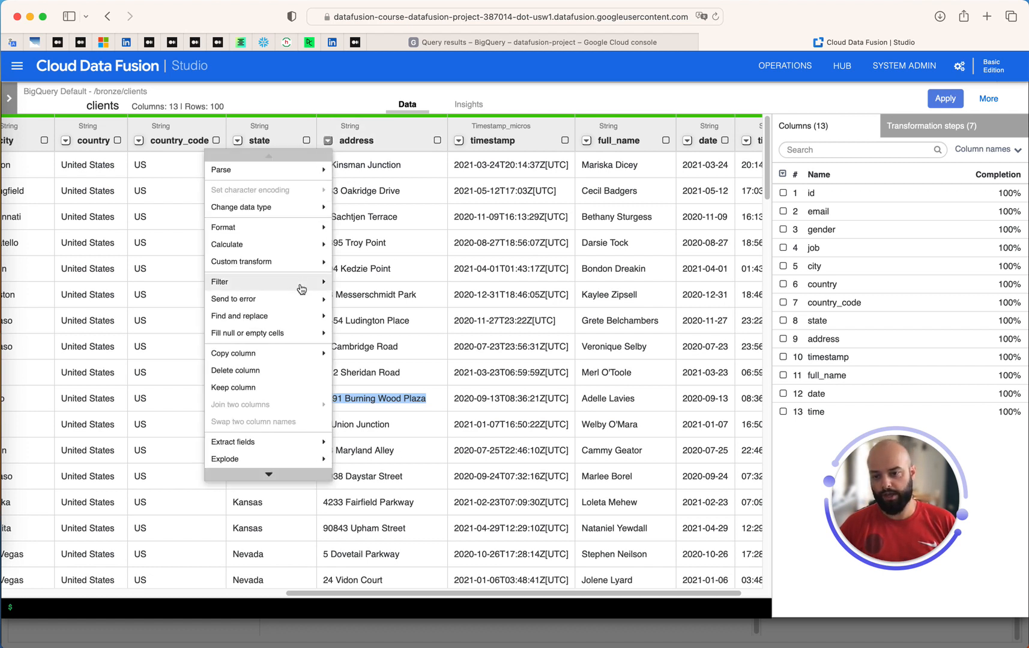
Extract fields from address using the custom separator ^([^\s]*), creating address_1 and address_2
left_click(273, 442)
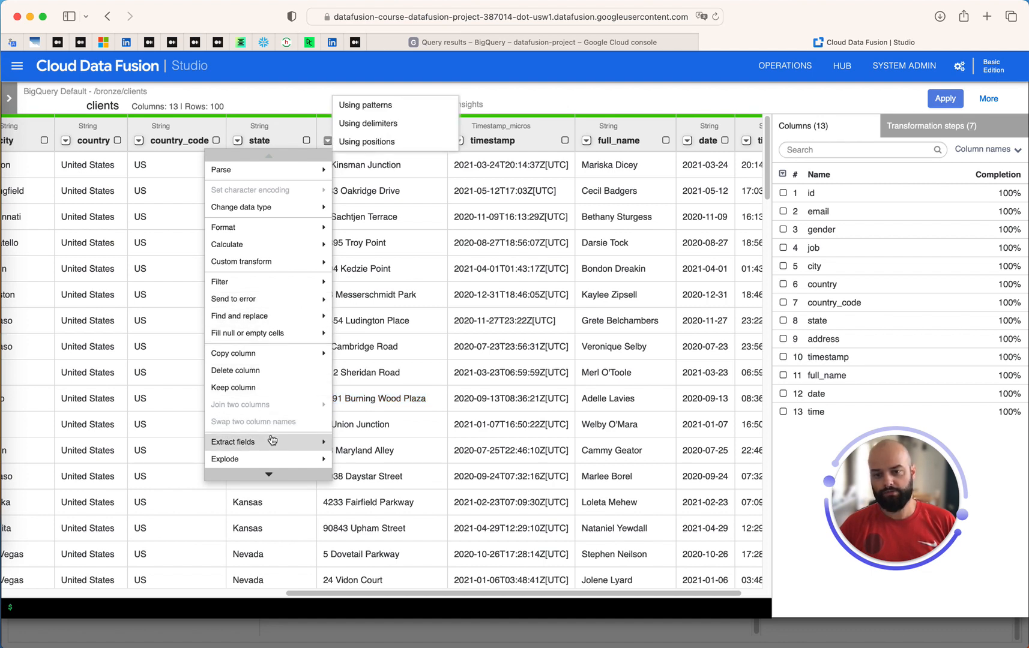
left_click(371, 123)
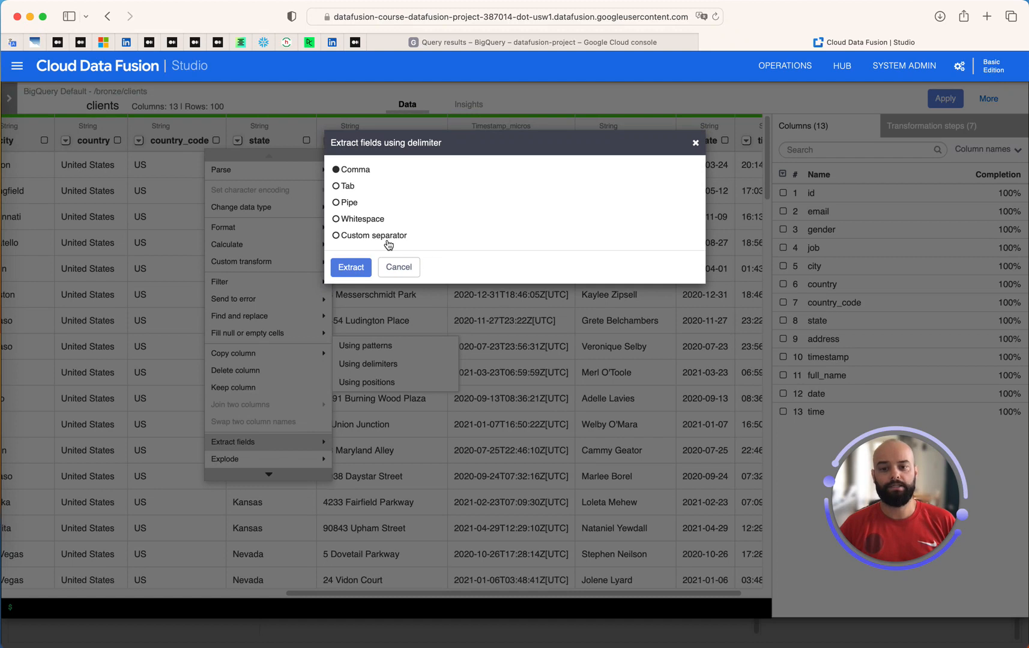
left_click(385, 238)
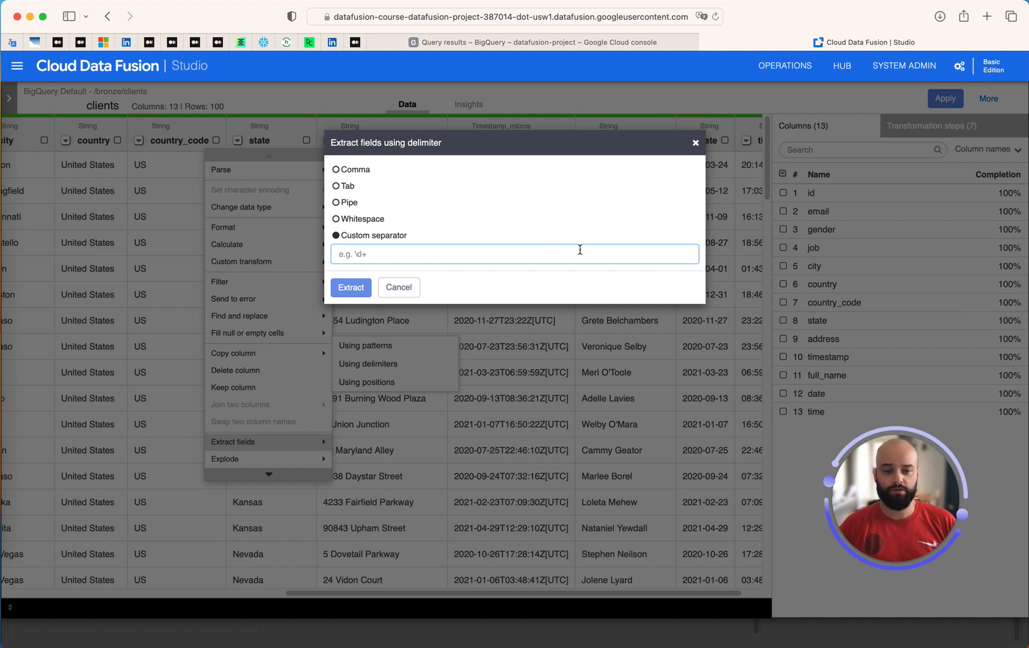
key("super+Tab")
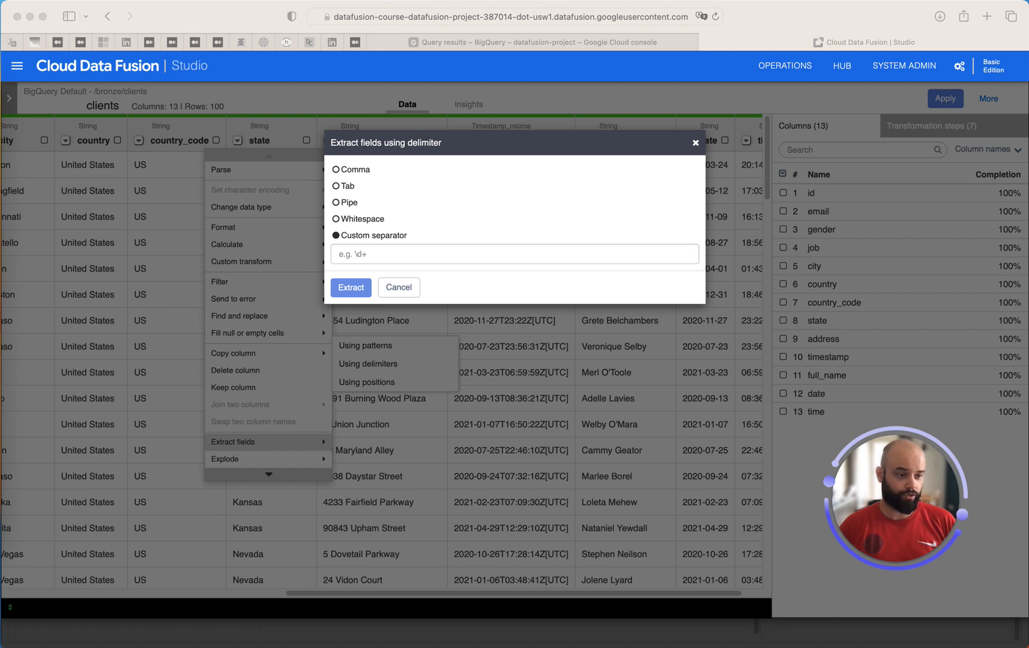
left_click(498, 254)
type("^([^\\s]*)")
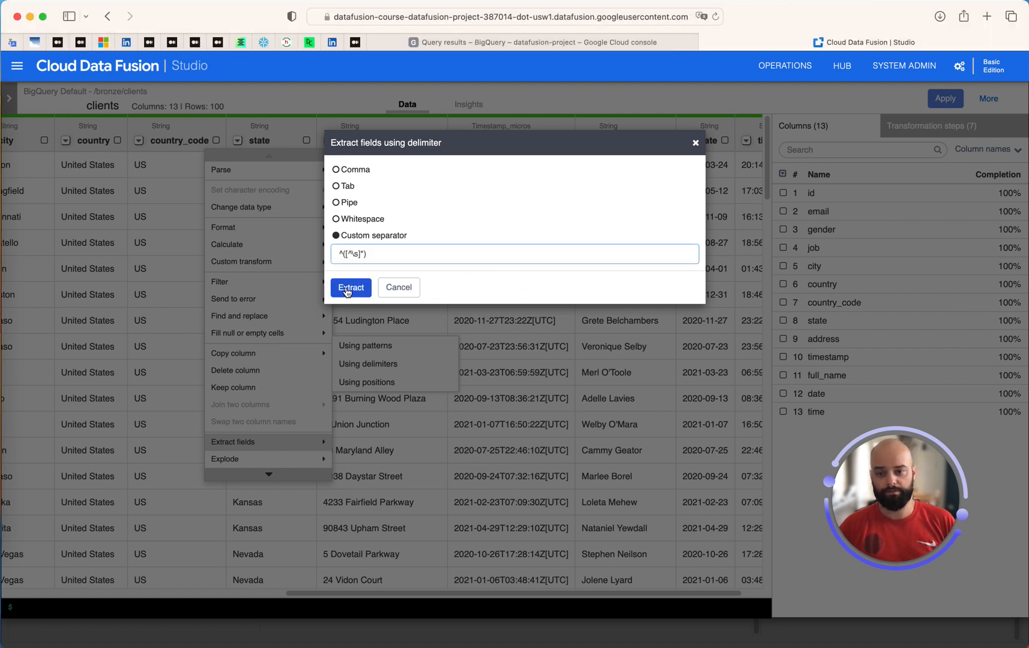
left_click(347, 288)
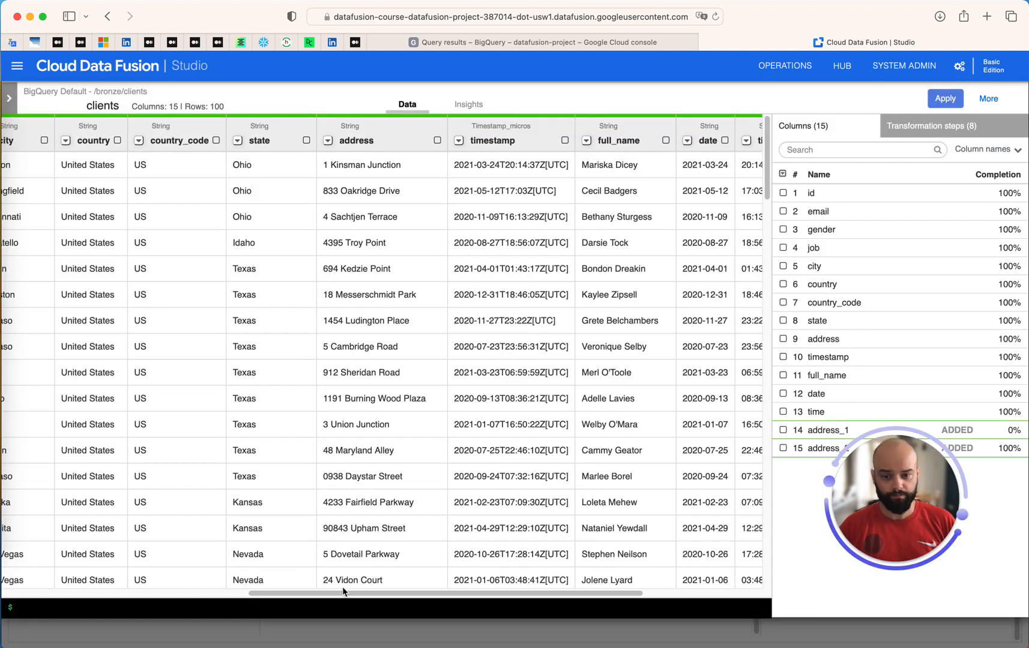
left_click_drag(342, 592, 549, 593)
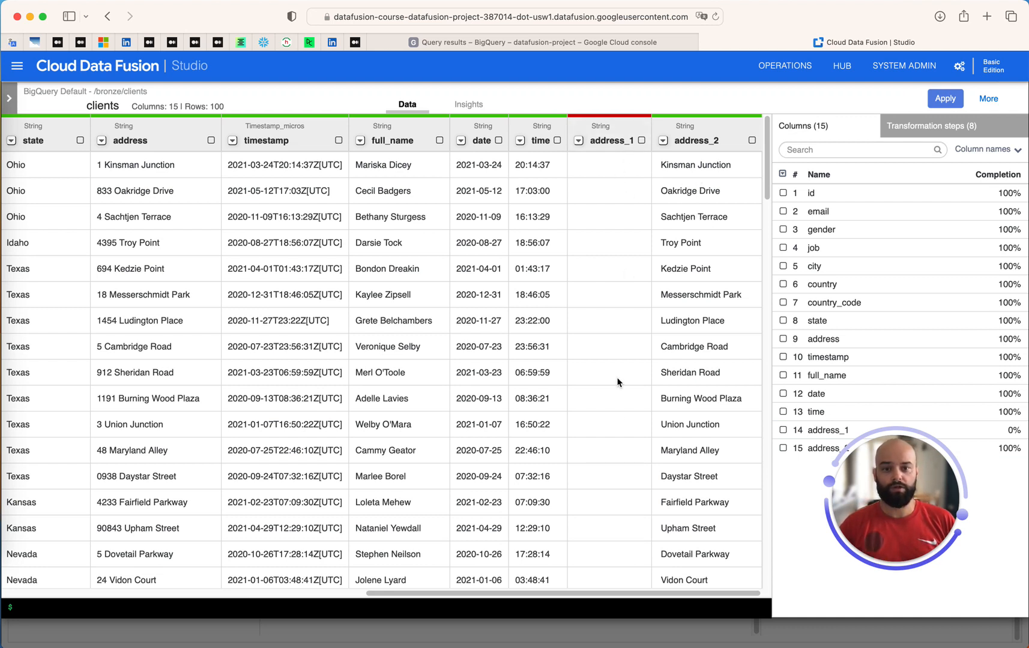
left_click(699, 142)
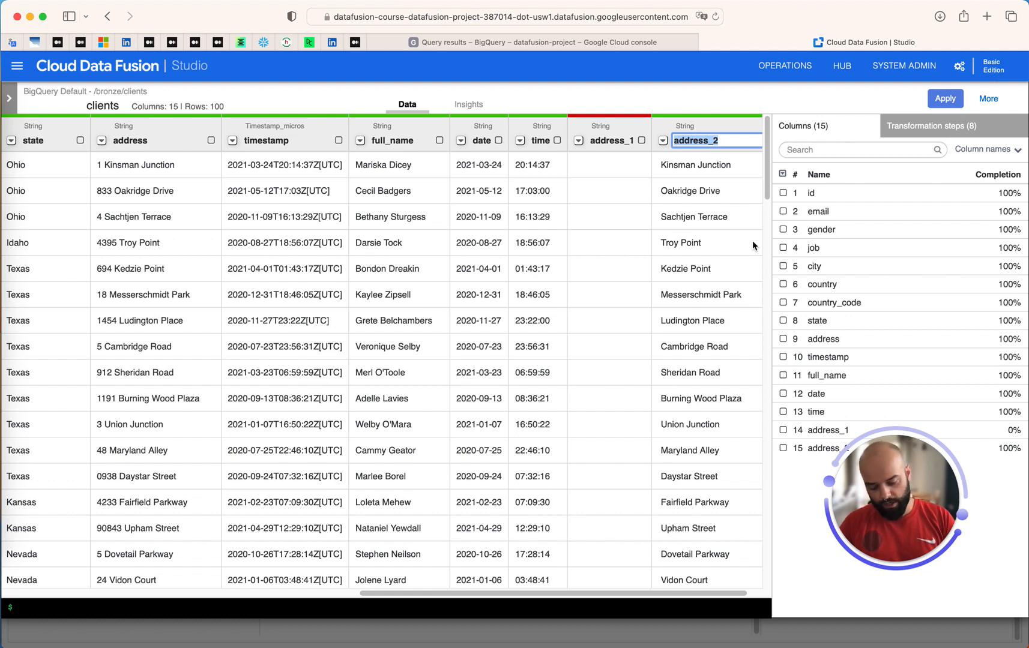
Type 'ad' as the address_2 column name, then open the Wrangler stage's properties on the canvas
type("ad")
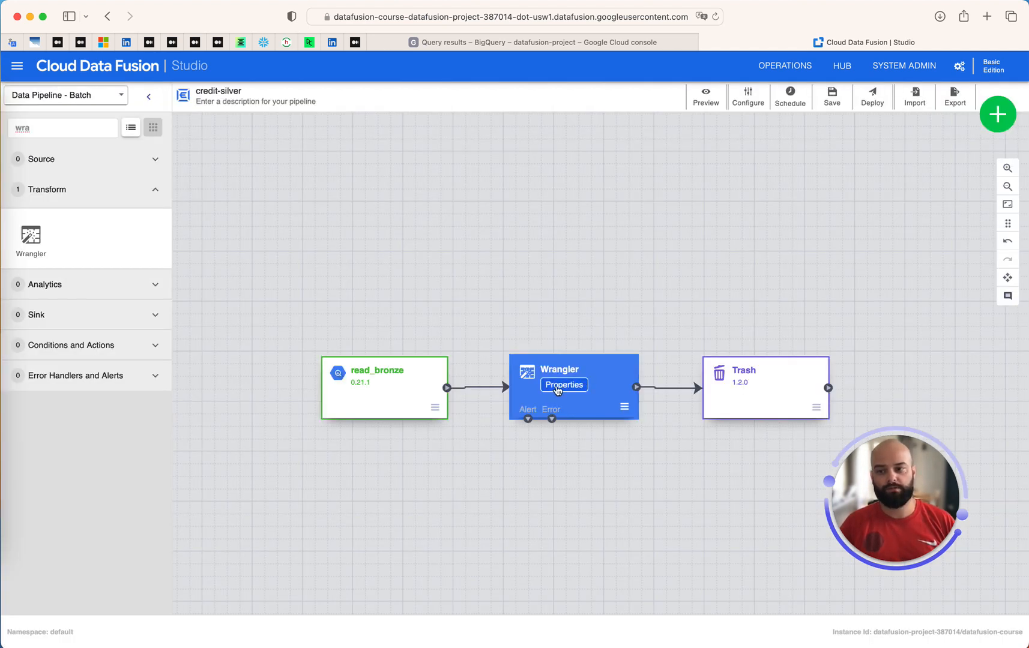
left_click(557, 391)
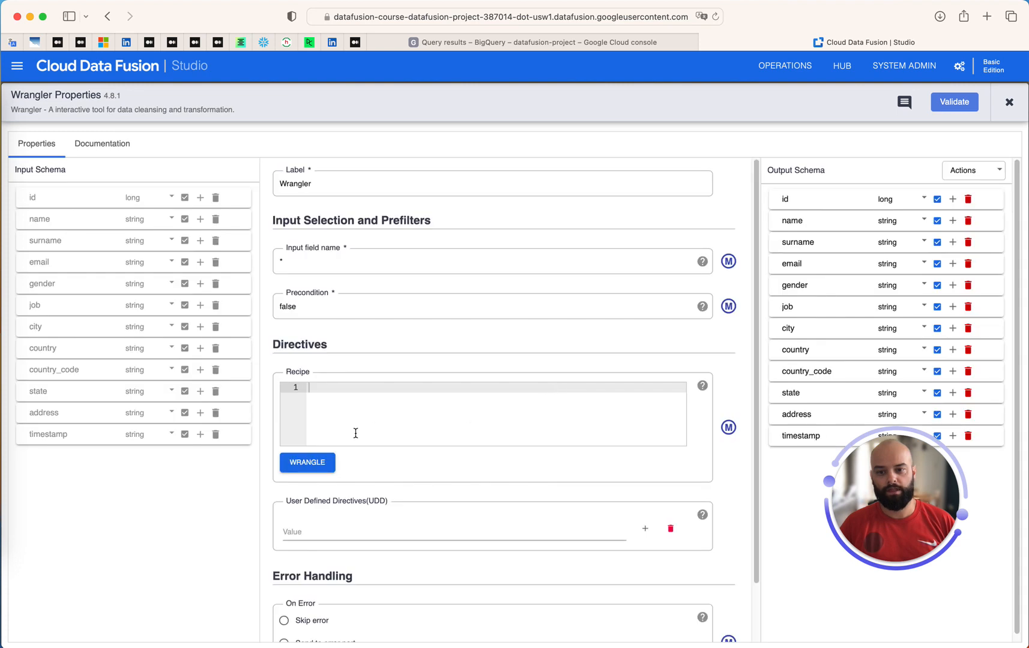
Load the bronze clients table through the BigQuery Default connection, dismissing connection errors along the way
left_click(321, 462)
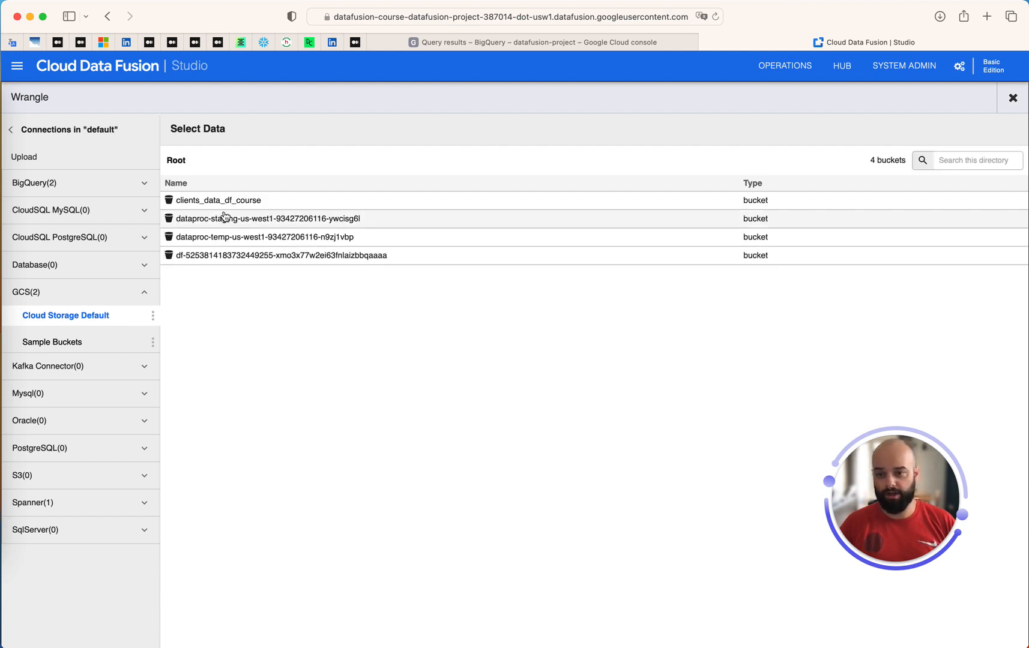
left_click(225, 203)
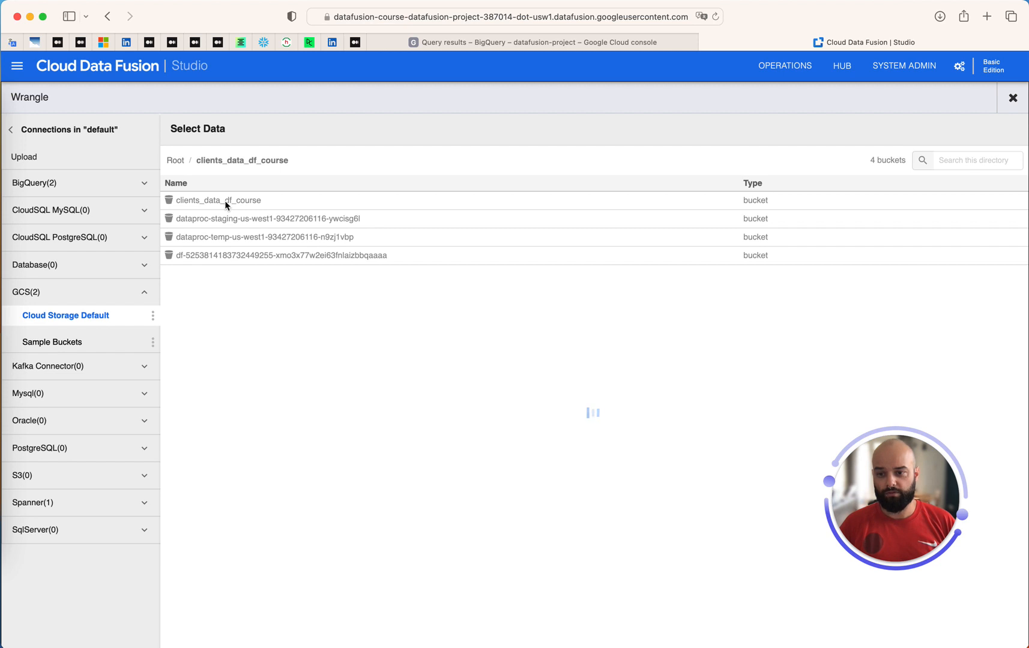
left_click(47, 186)
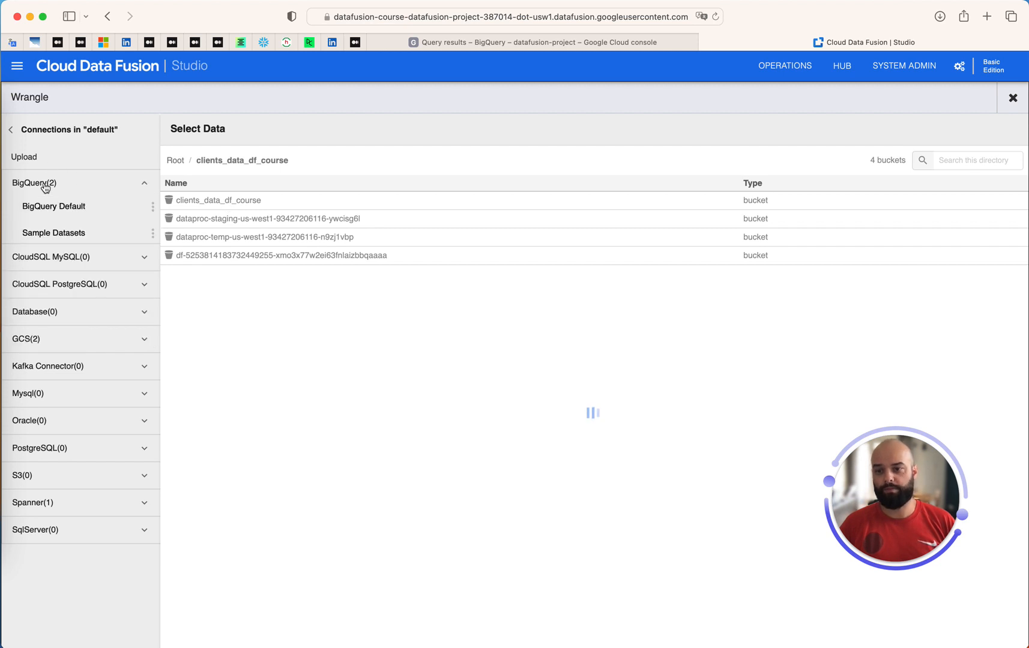
left_click(52, 215)
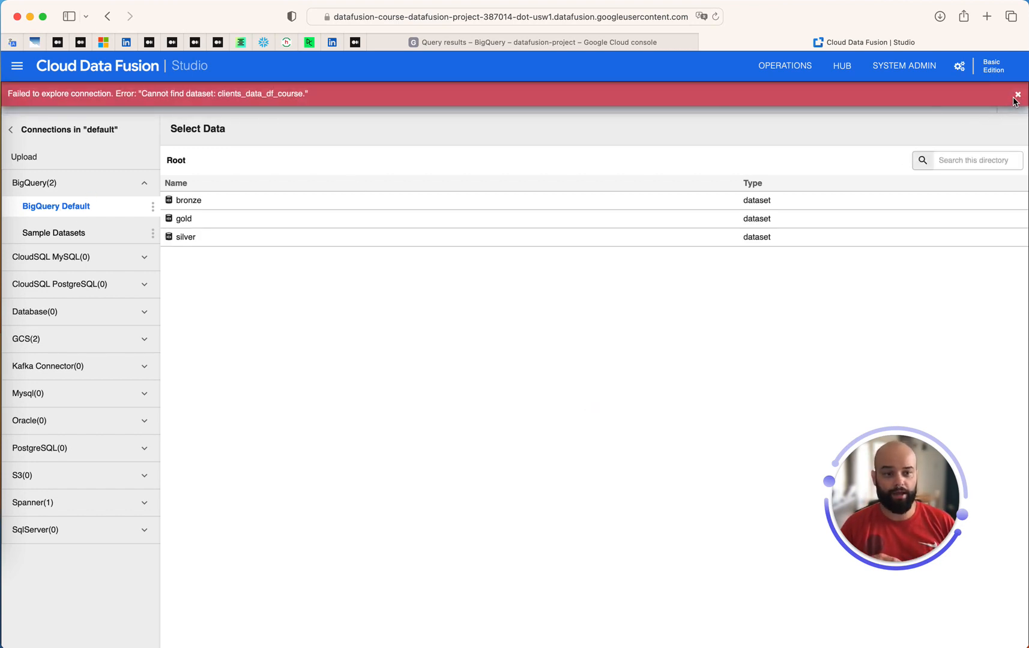
left_click(1017, 96)
left_click(55, 208)
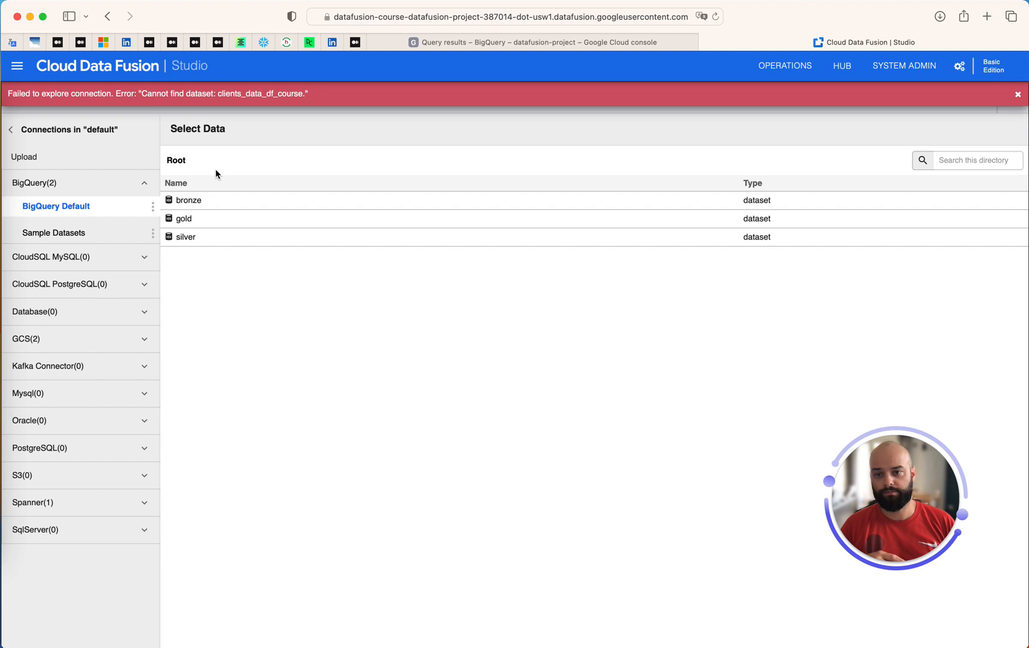
left_click(1016, 95)
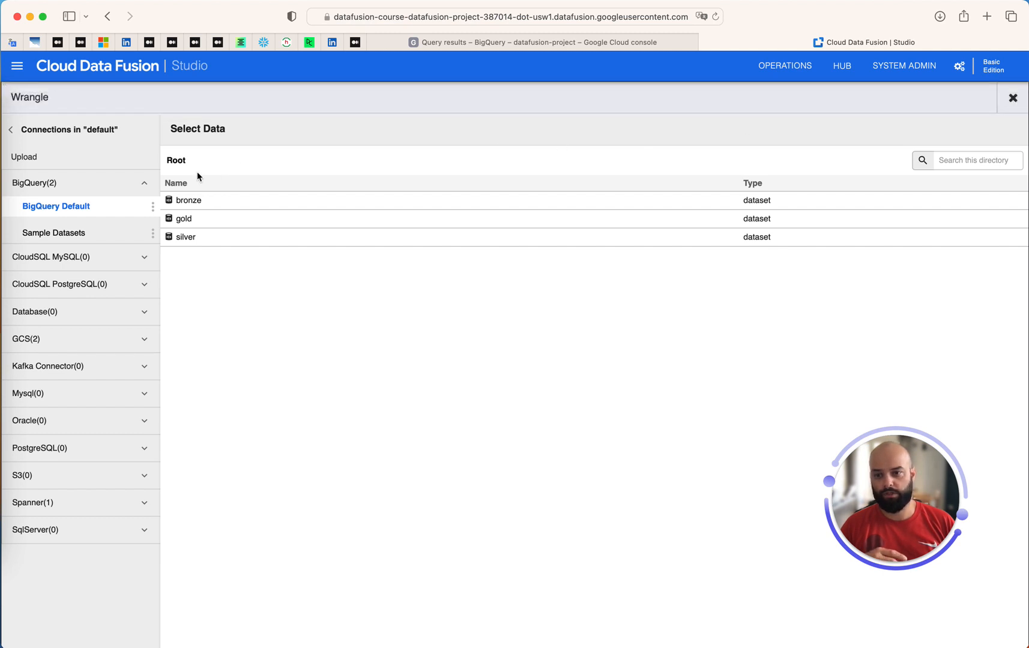
left_click(191, 202)
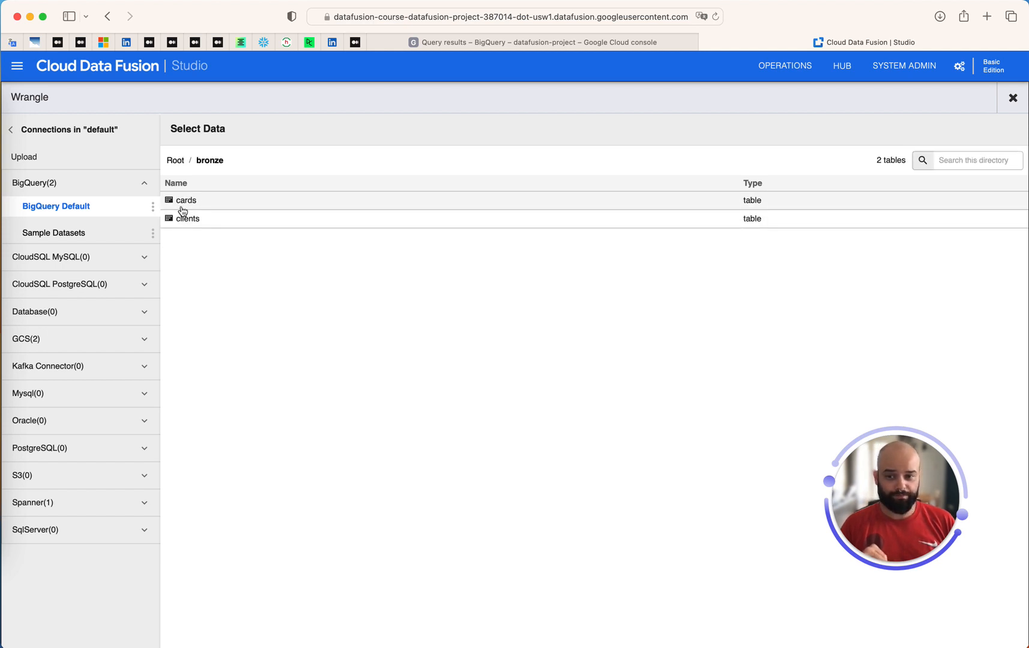
left_click(187, 222)
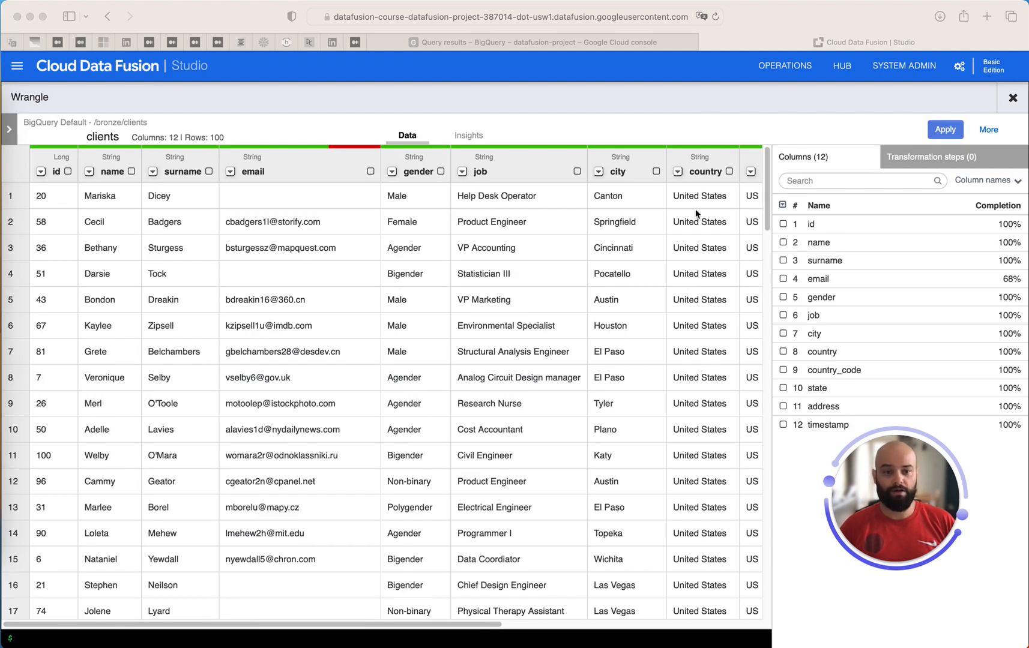
Paste the saved recipe directives to rebuild the transformations on the clients table
left_click(912, 158)
left_click(912, 158)
left_click(120, 639)
type("merge :surname :name :full_name ' ' drop :surname,:name fill-null-or-empty :email 'Not Provided' split-to-columns :timestamp \\s+ rename timestamp_1 date rename timestamp_2 hour parse-as-simple-date :timestamp yyyy-MM-dd HH:mm:ss")
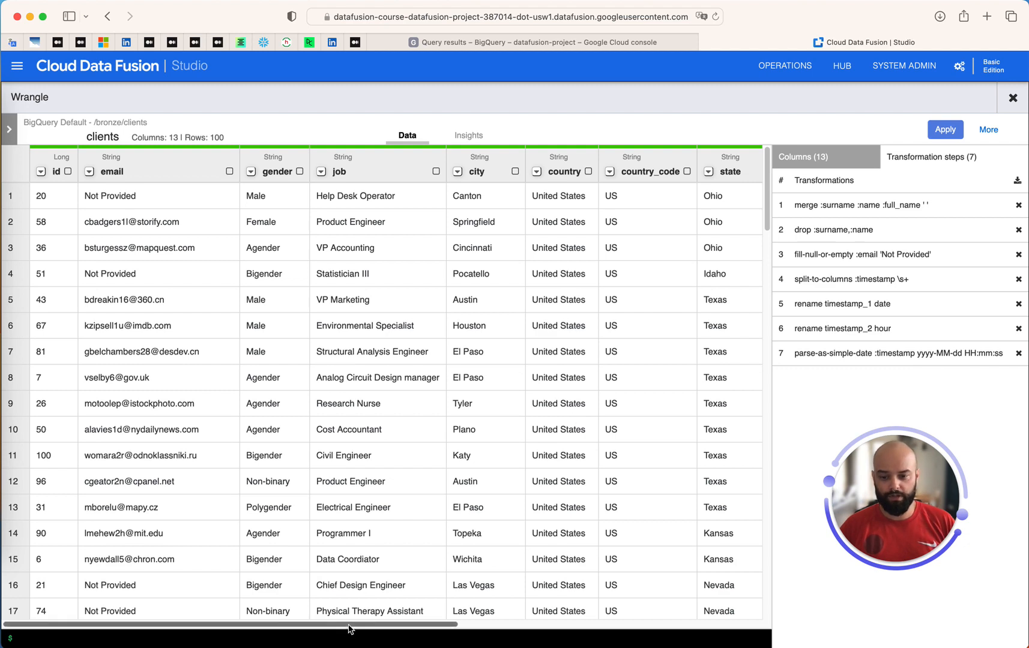
left_click_drag(356, 625, 579, 622)
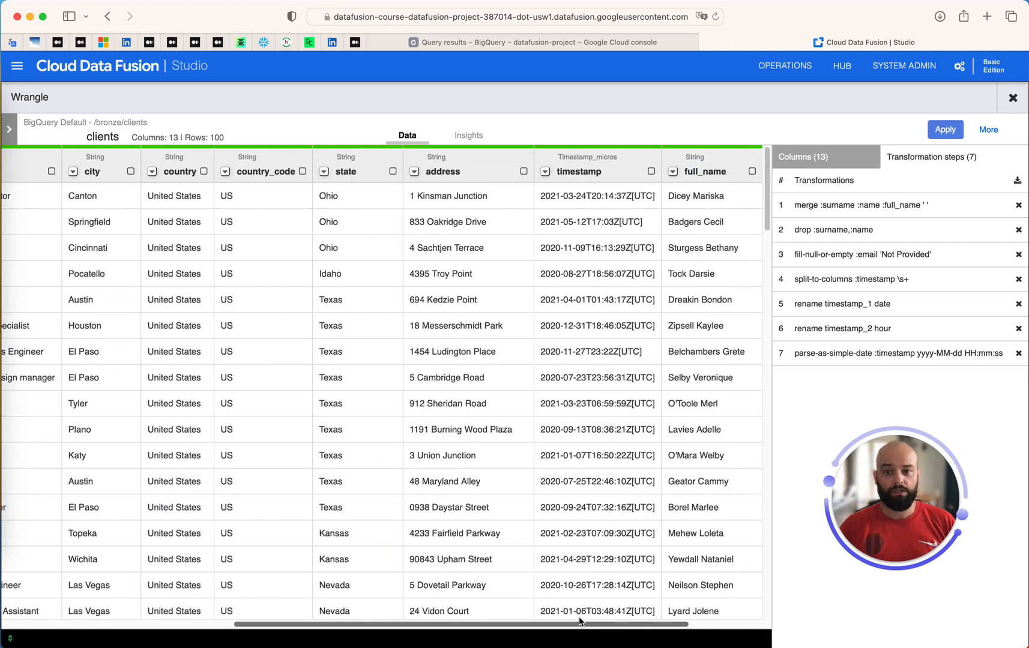
Split address on the custom separator ^([^\s]*) and apply the recipe to the Wrangler stage
left_click(414, 171)
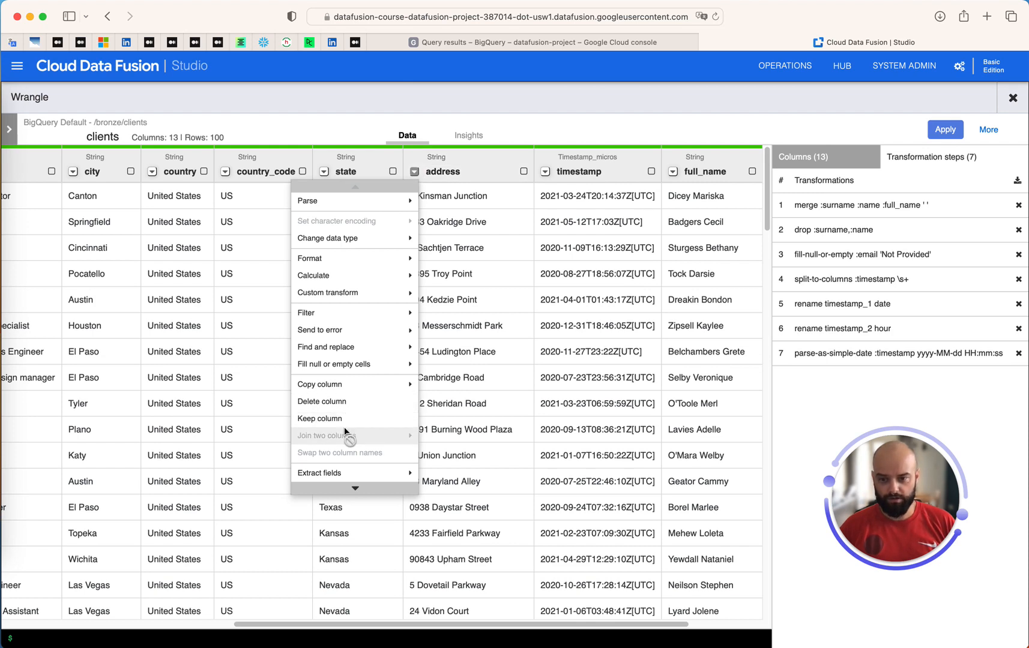
mouse_move(341, 475)
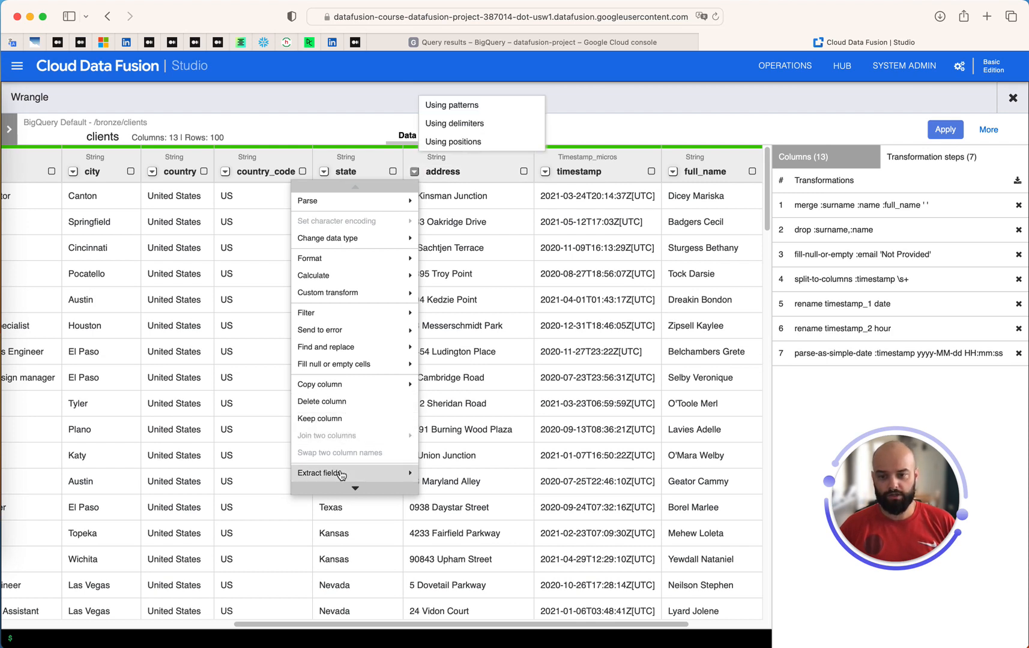
left_click(477, 125)
left_click(394, 229)
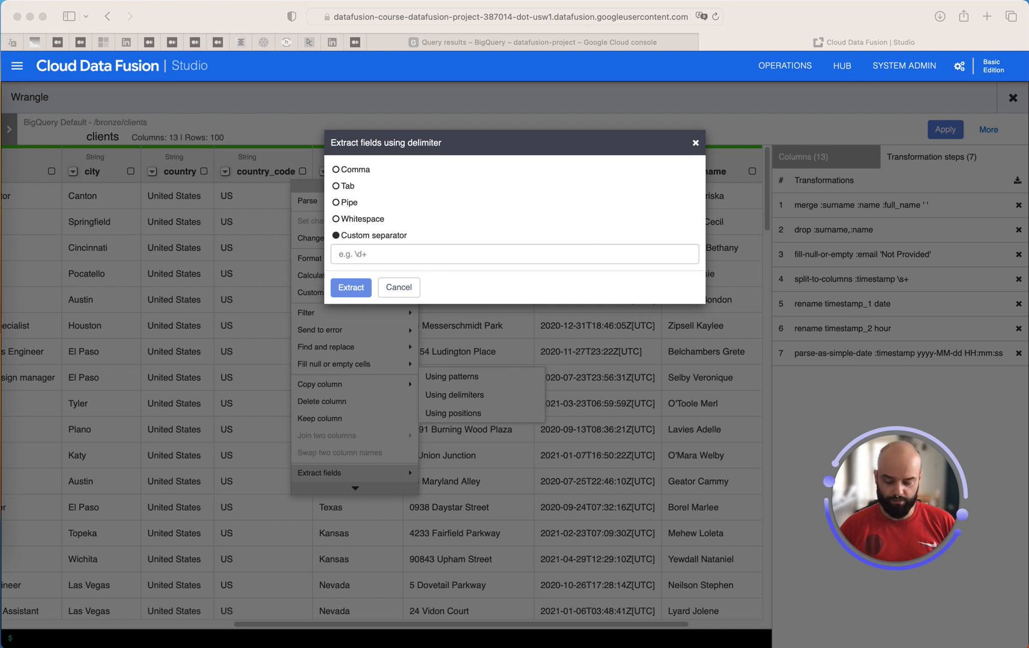
left_click(474, 257)
key("super+v")
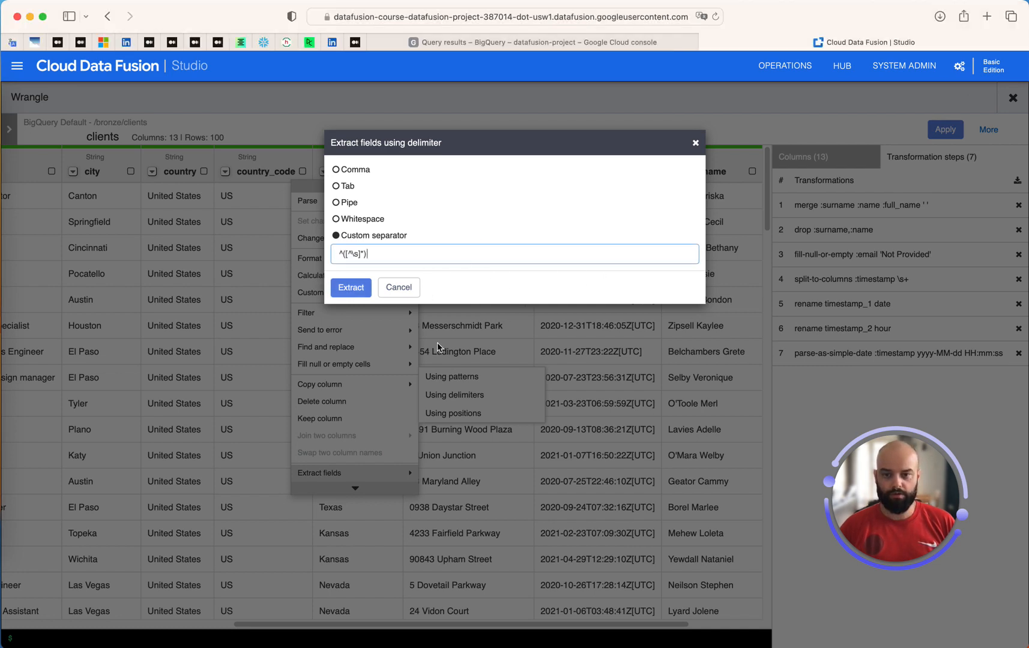
left_click(351, 287)
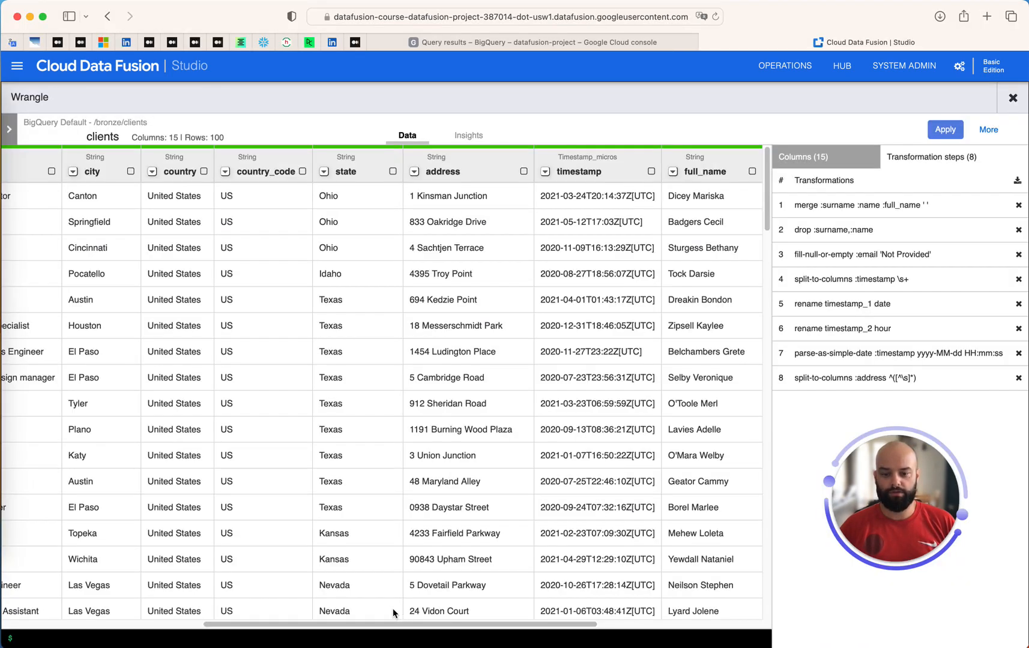
left_click_drag(420, 624, 583, 633)
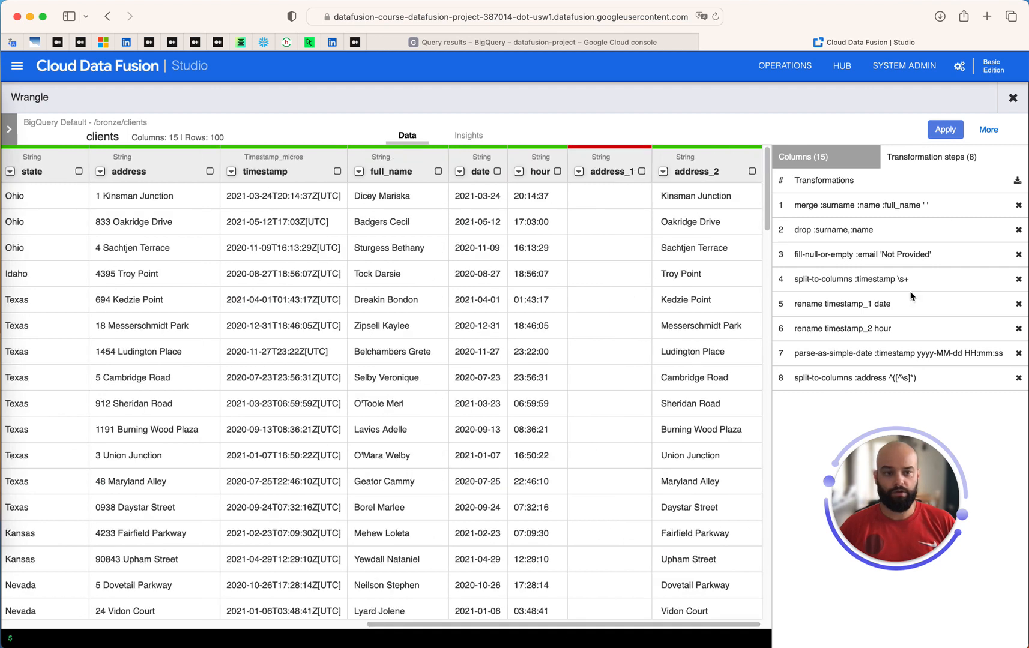
left_click(945, 130)
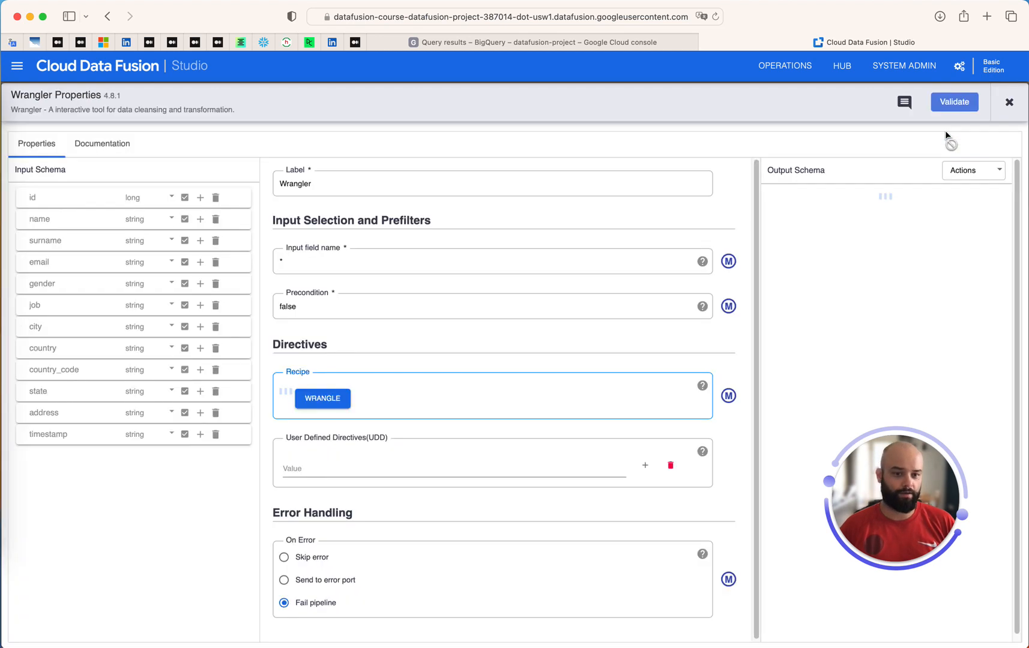
Reopen the clients data in Wrangle and rename the address column to full_address
left_click(312, 463)
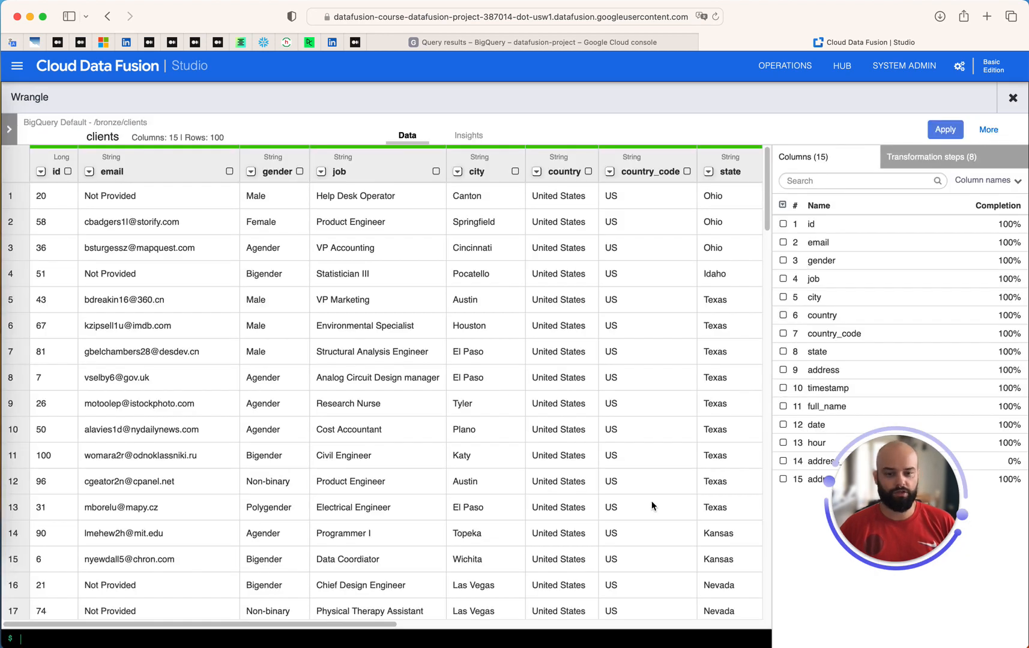
left_click_drag(385, 624, 731, 640)
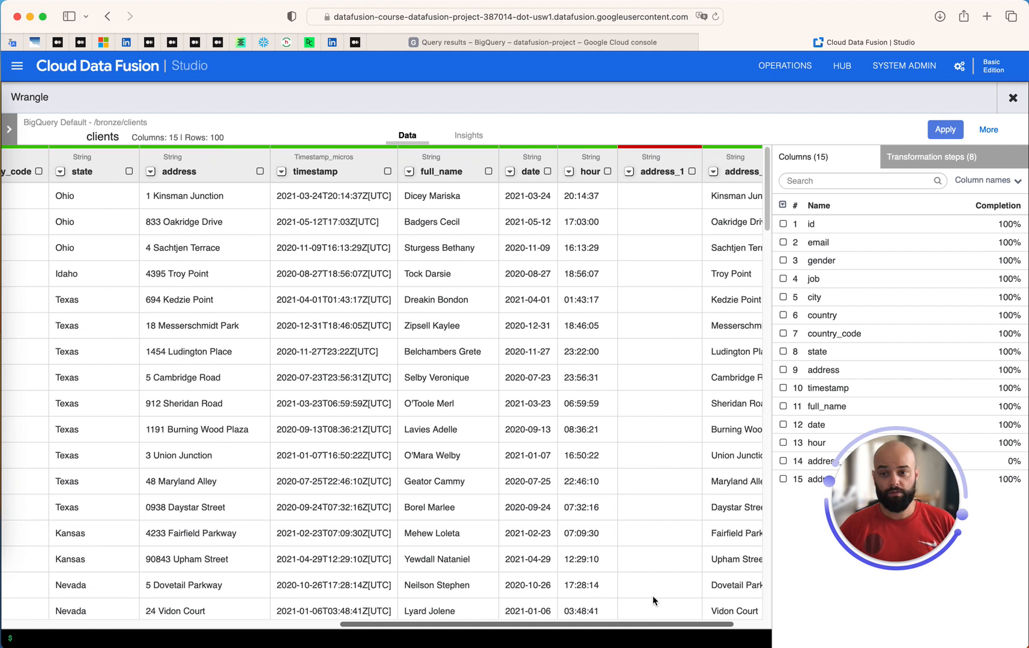
left_click(174, 172)
type("ful")
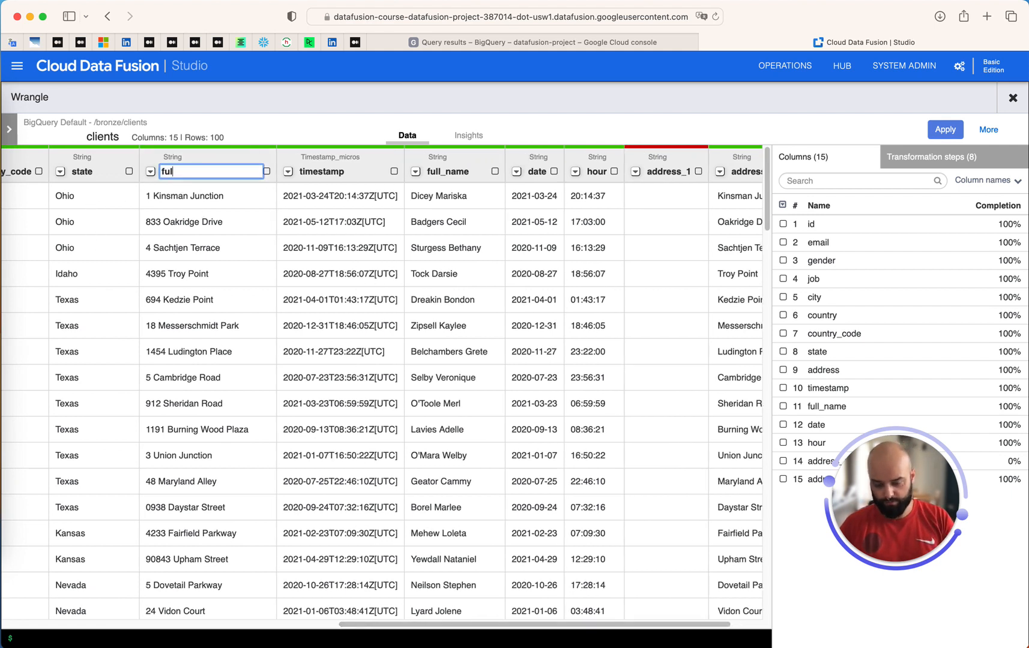
type("l_addres")
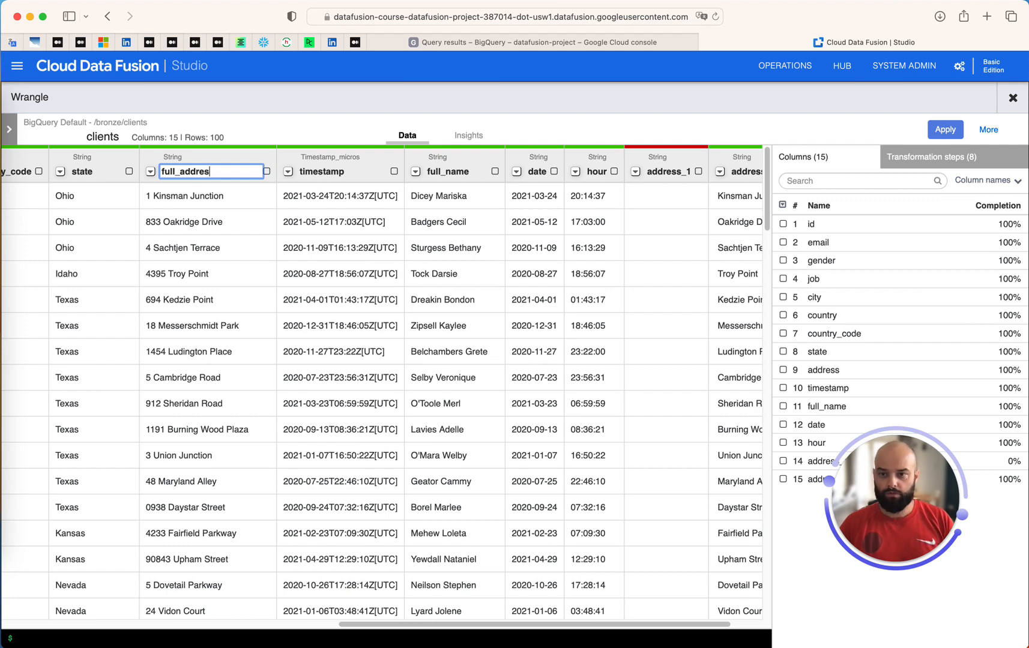
type("s")
key("Return")
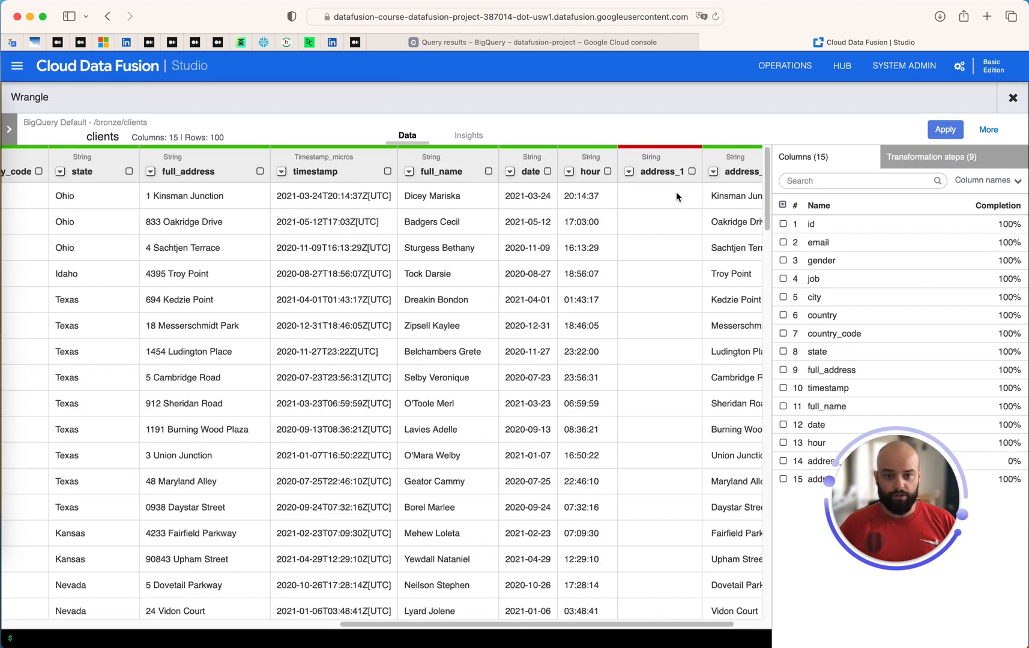
Delete the empty address_1 column and rename address_2 to address
left_click(628, 172)
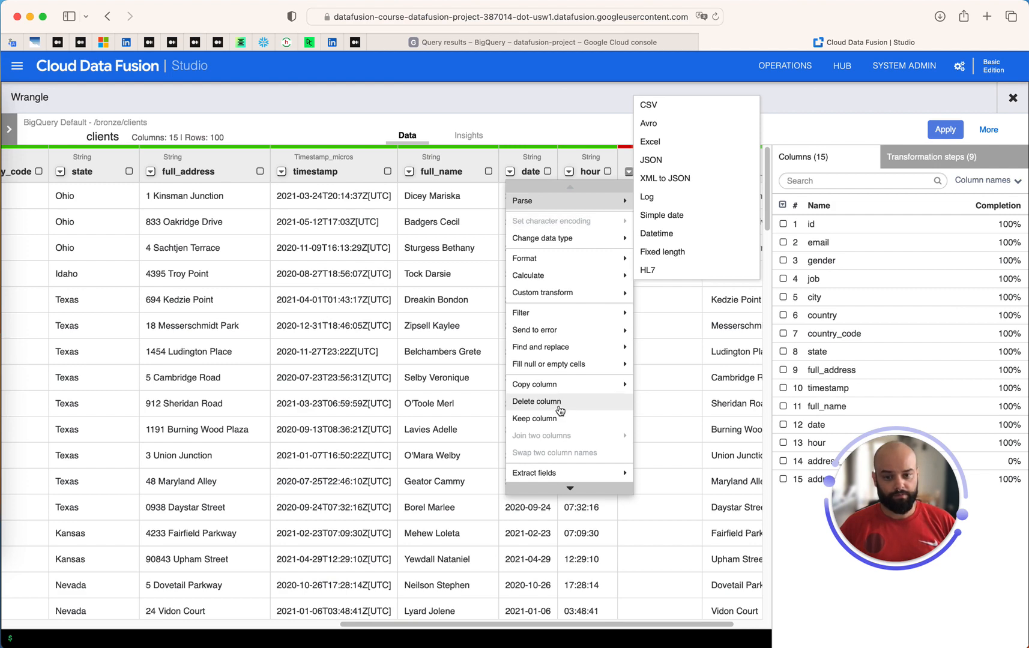
left_click(560, 409)
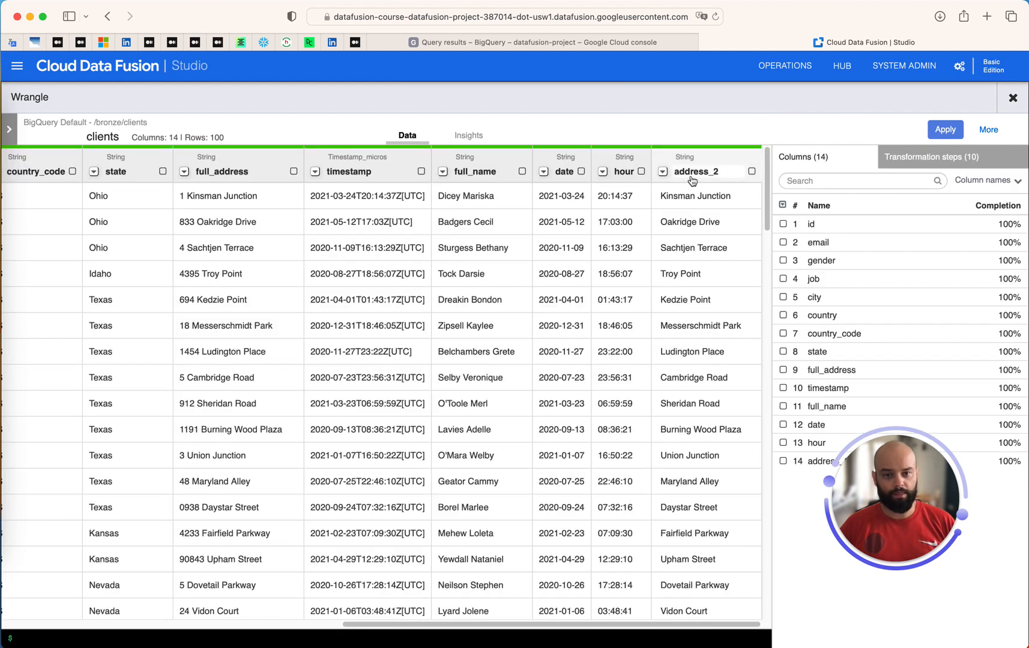
left_click(691, 174)
type("address")
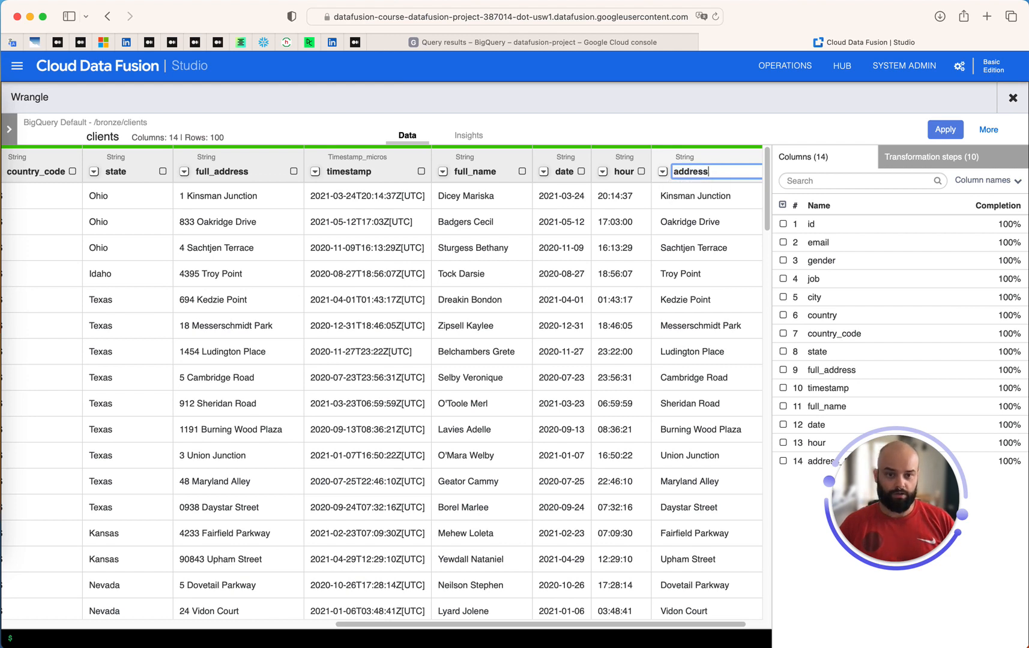
key("Return")
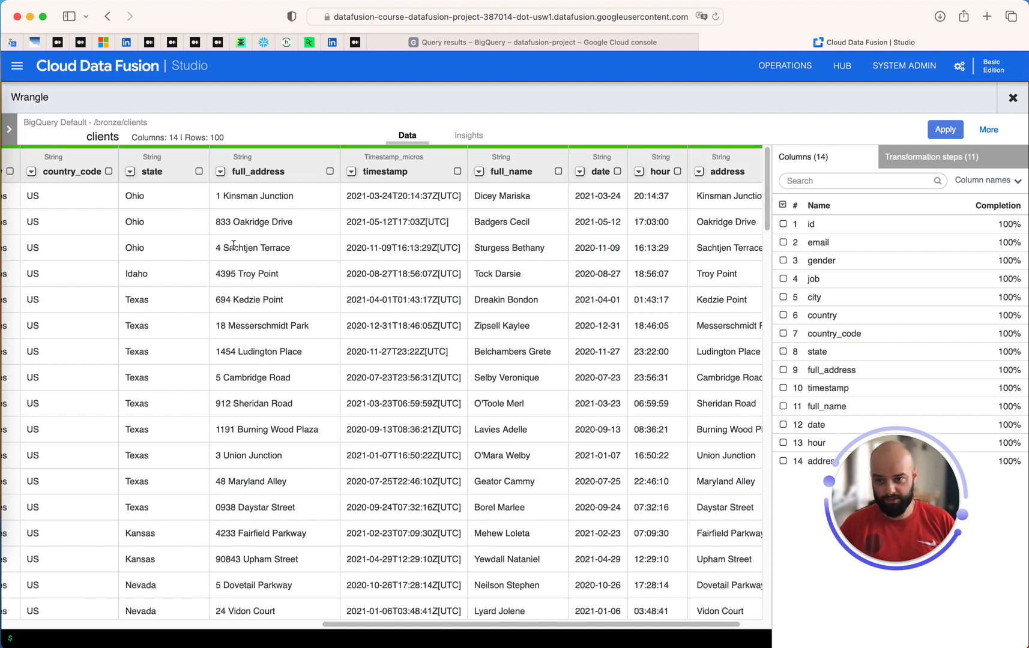
Extract fields from full_address using the custom separator \s(.*), creating full_address_1
left_click(220, 172)
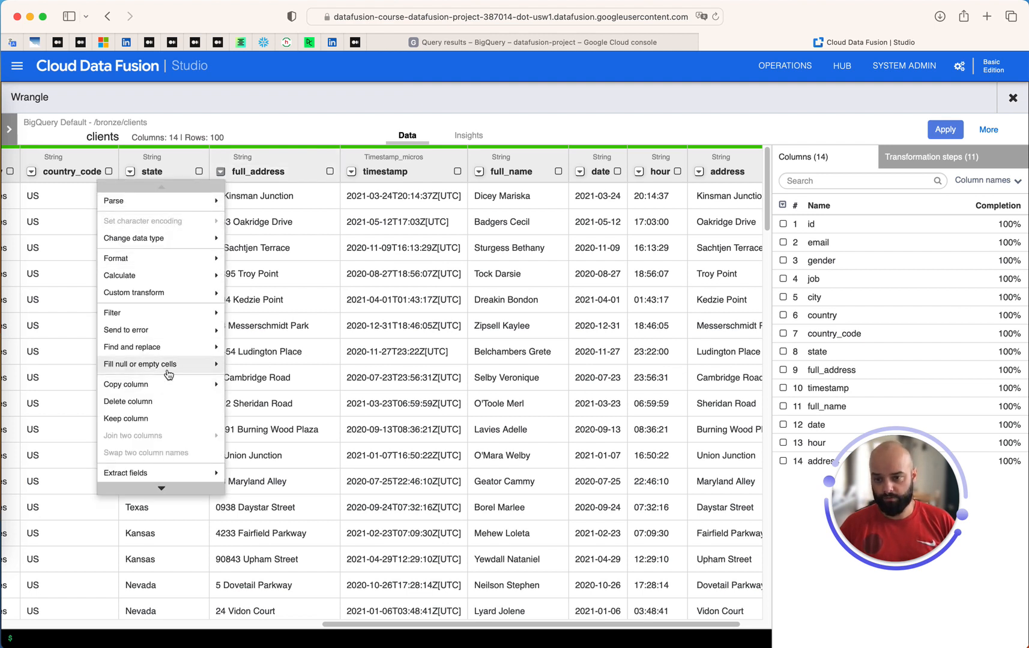
mouse_move(160, 473)
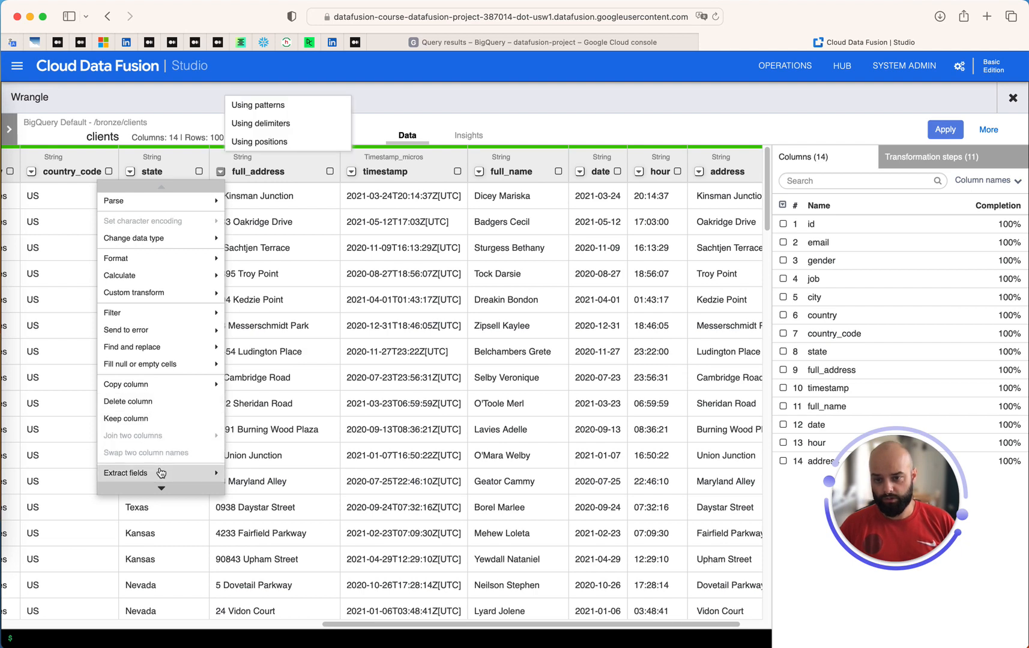
left_click(278, 127)
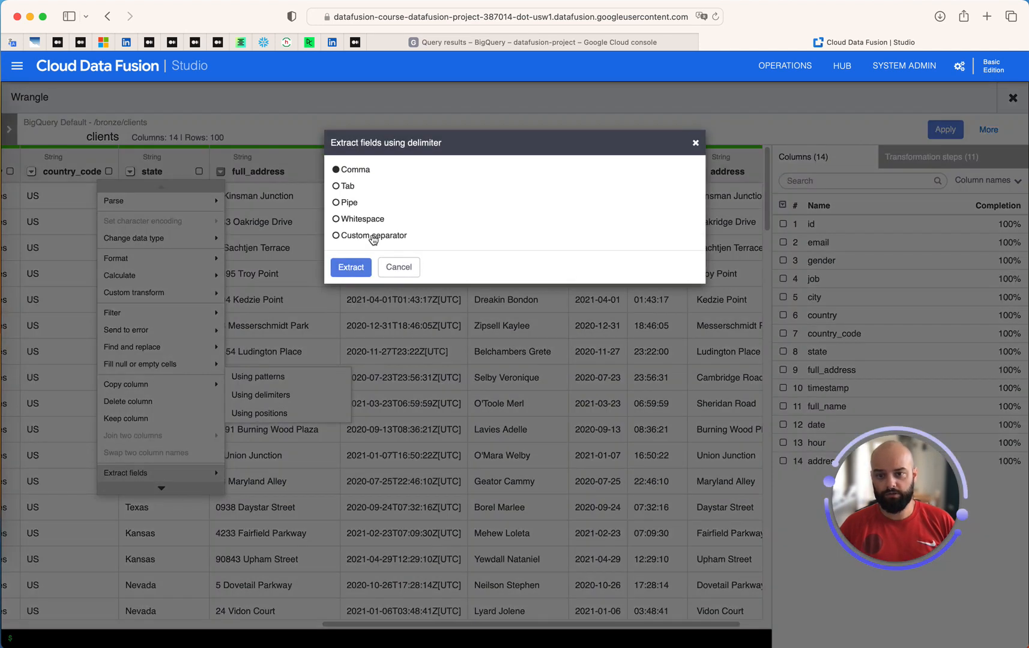
left_click(355, 234)
key("super+Tab")
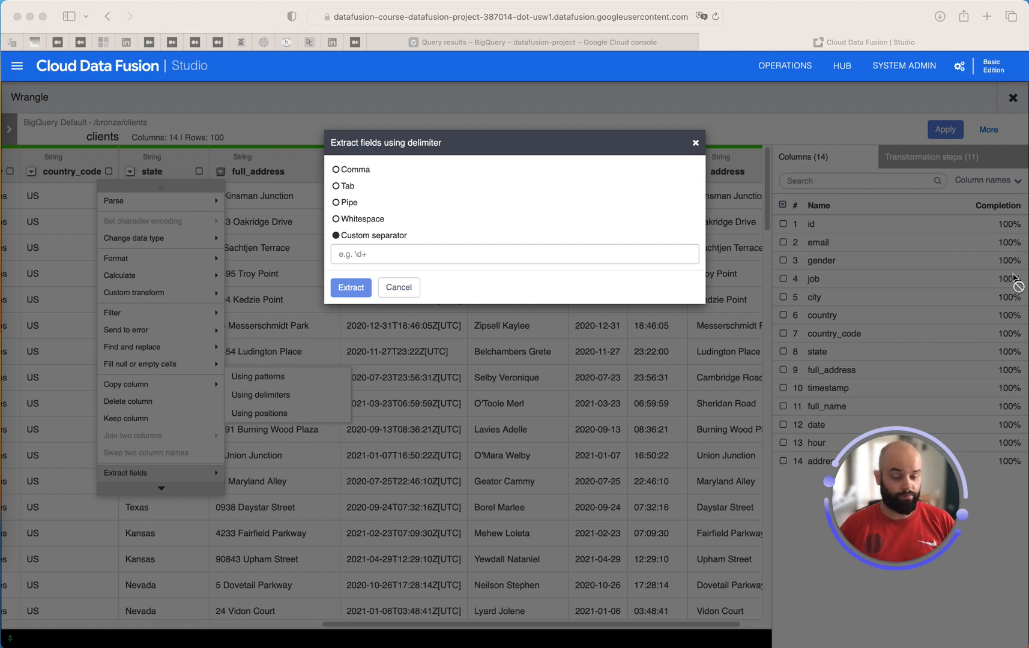
left_click(481, 255)
left_click(480, 254)
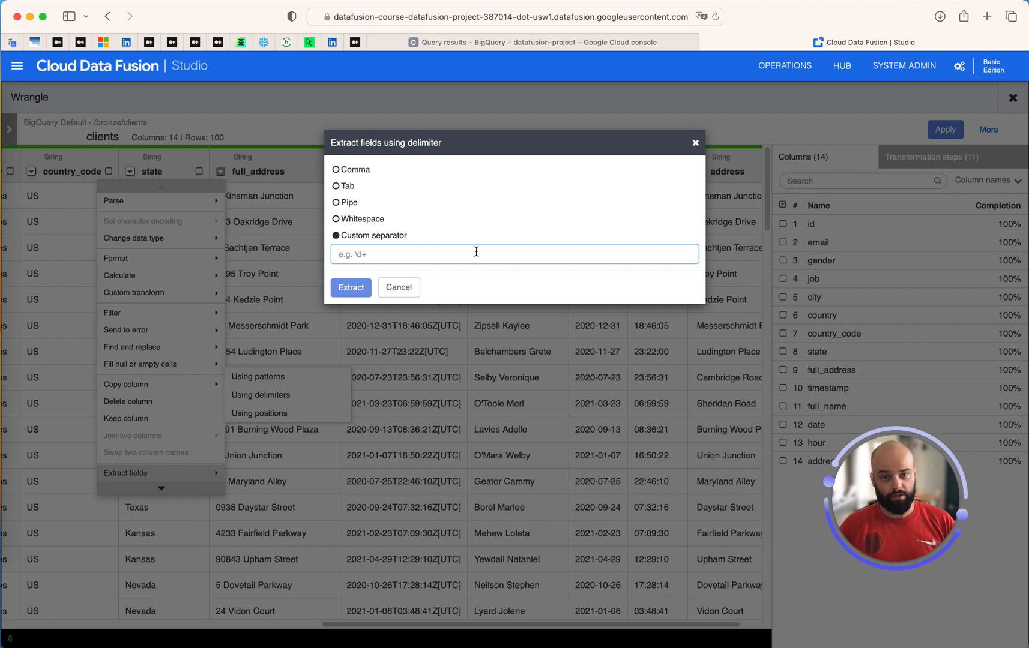
type("\\s(.*)")
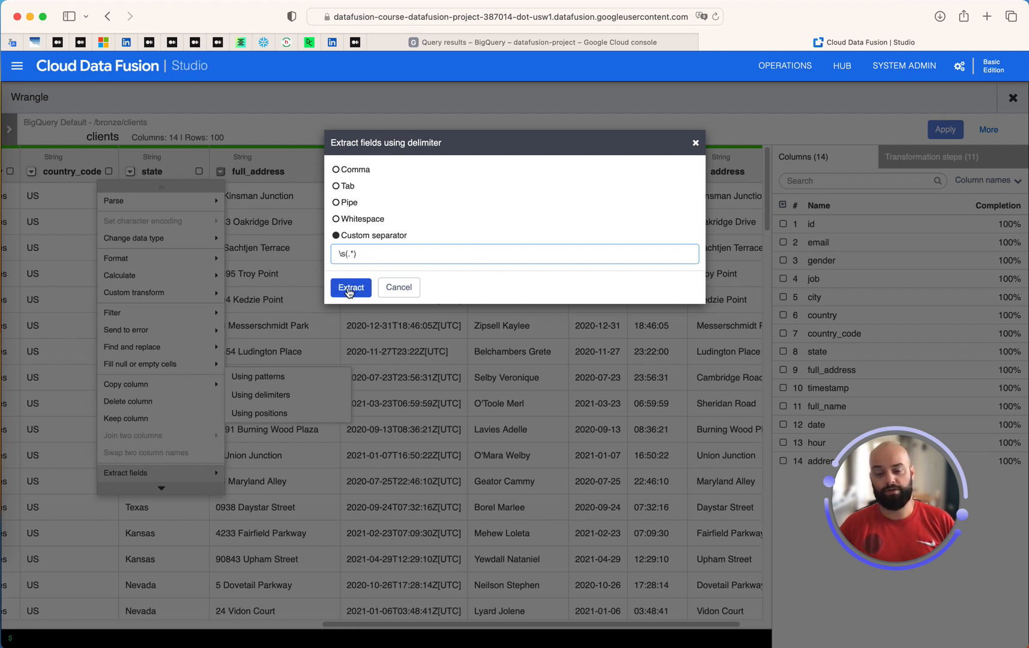
left_click(350, 288)
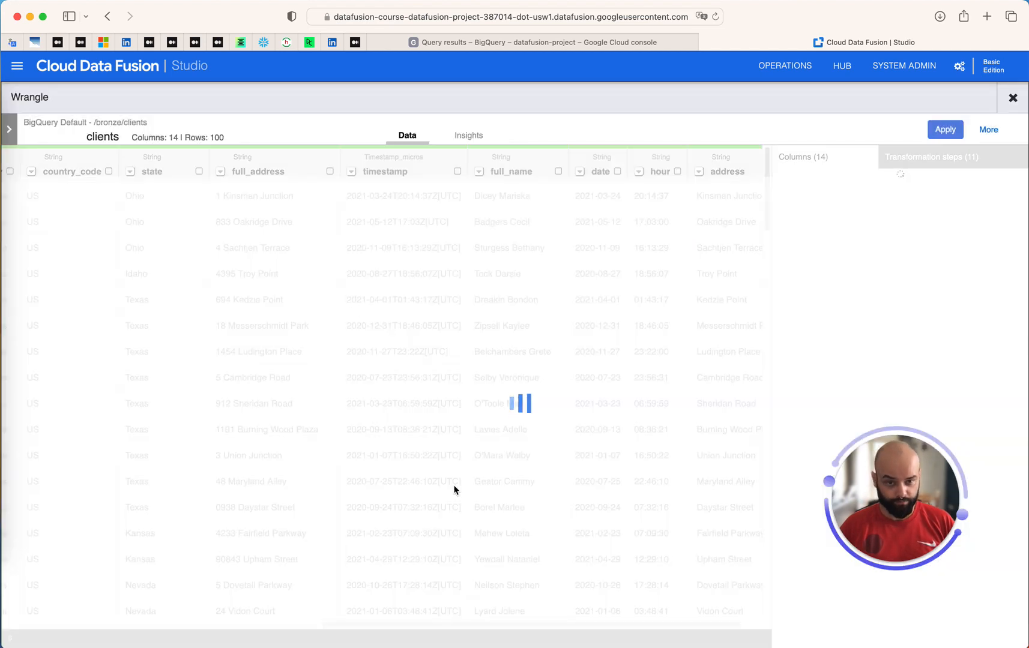
scroll(558, 390, "right", 5)
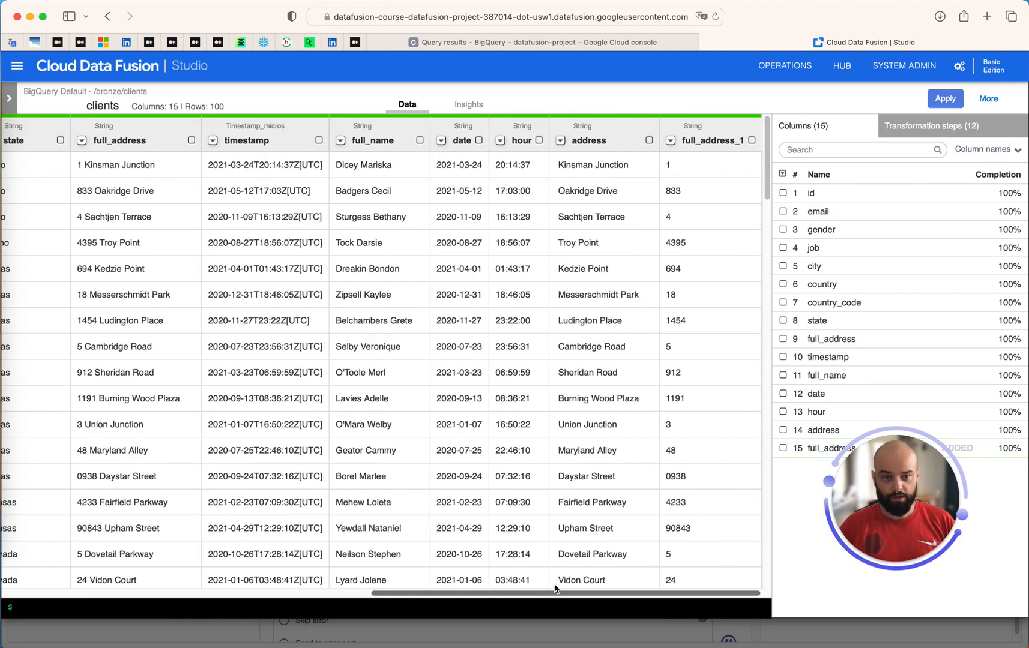
Rename full_address_1 to hause_num and apply the recipe to the Wrangler stage
left_click(699, 140)
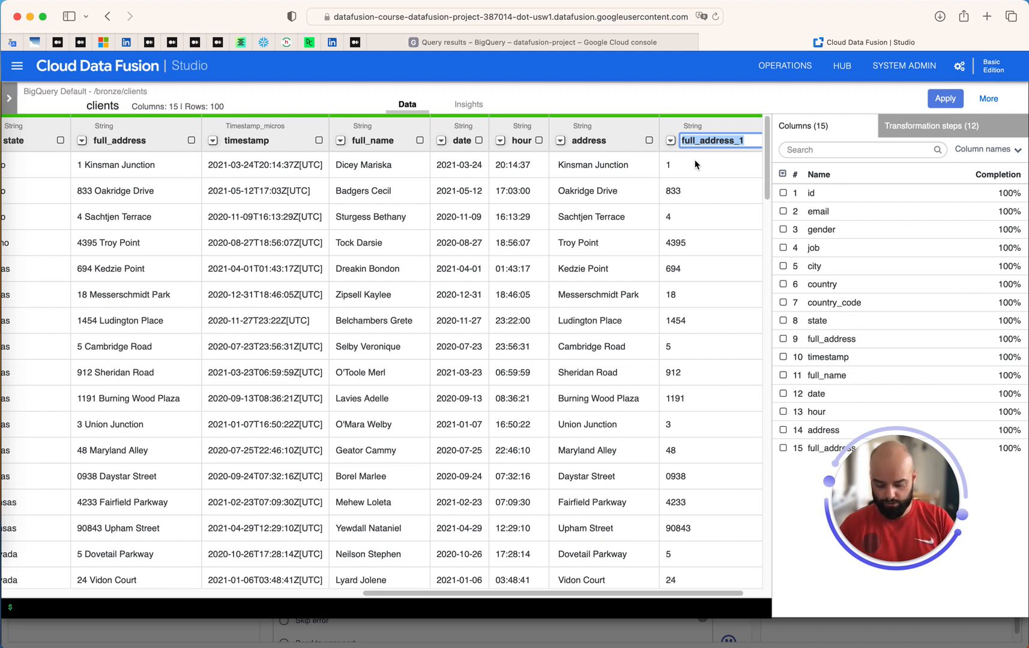
type("h")
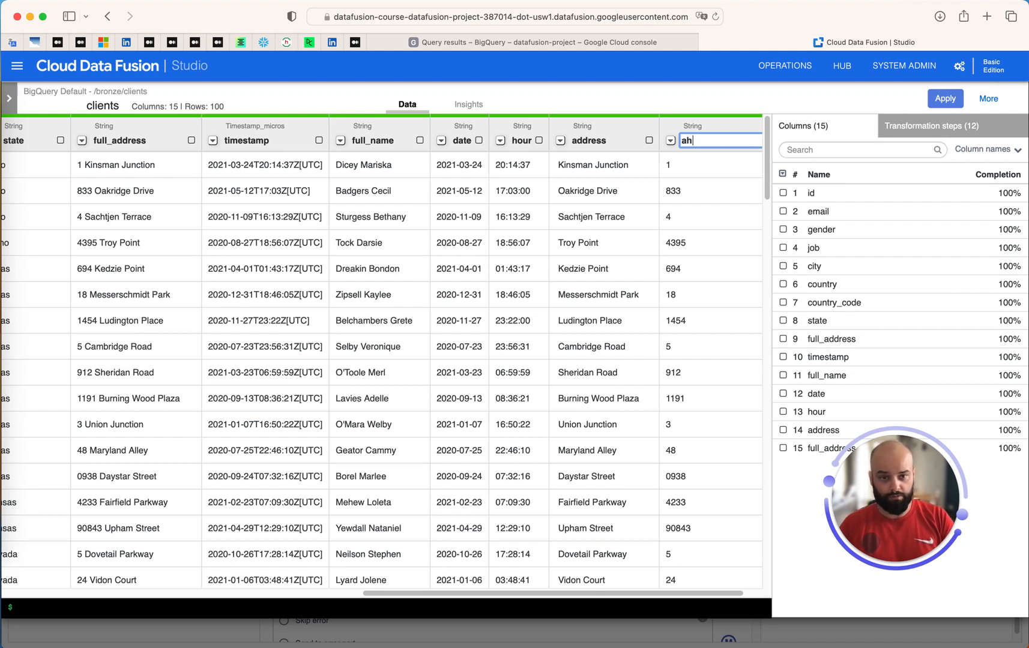
type("ause_num")
key("Return")
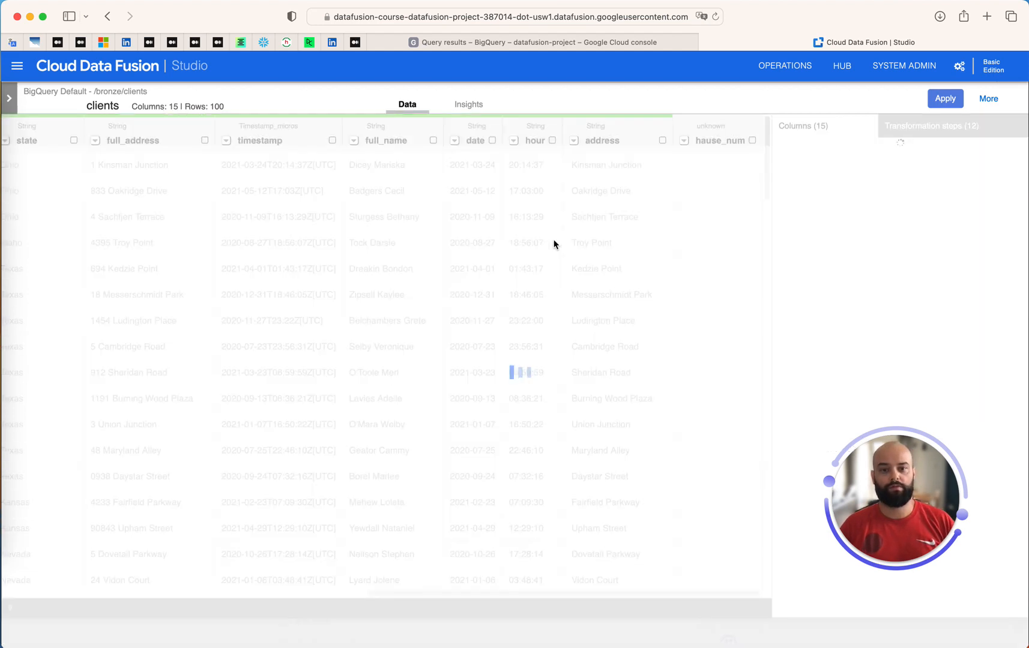
left_click(947, 98)
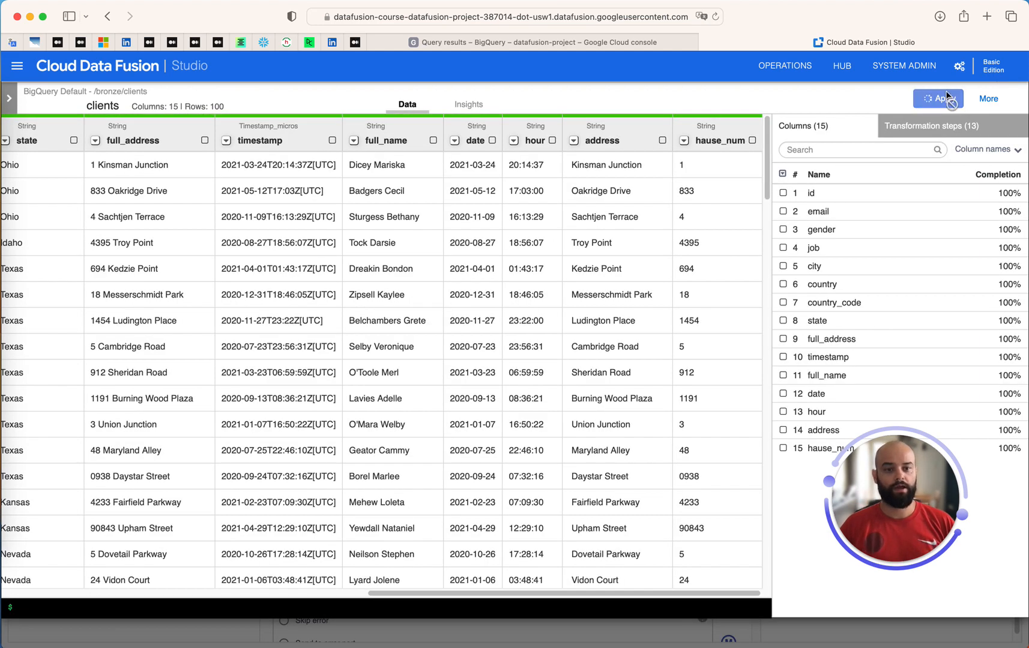
Propagate the Wrangler output schema, overwriting the downstream schema, and close the properties panel
left_click(962, 171)
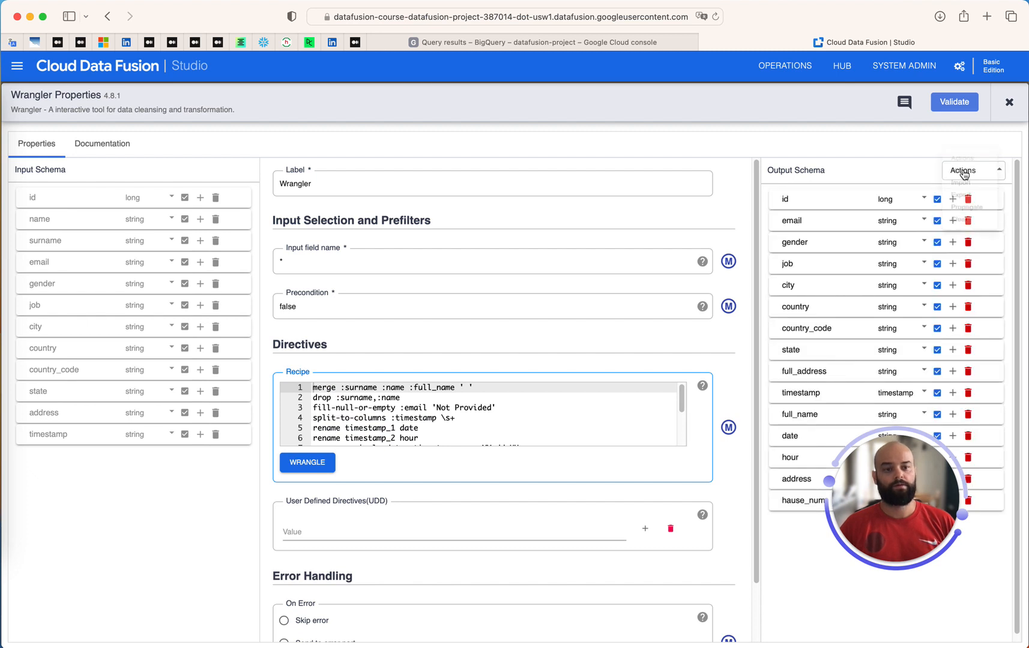
left_click(963, 207)
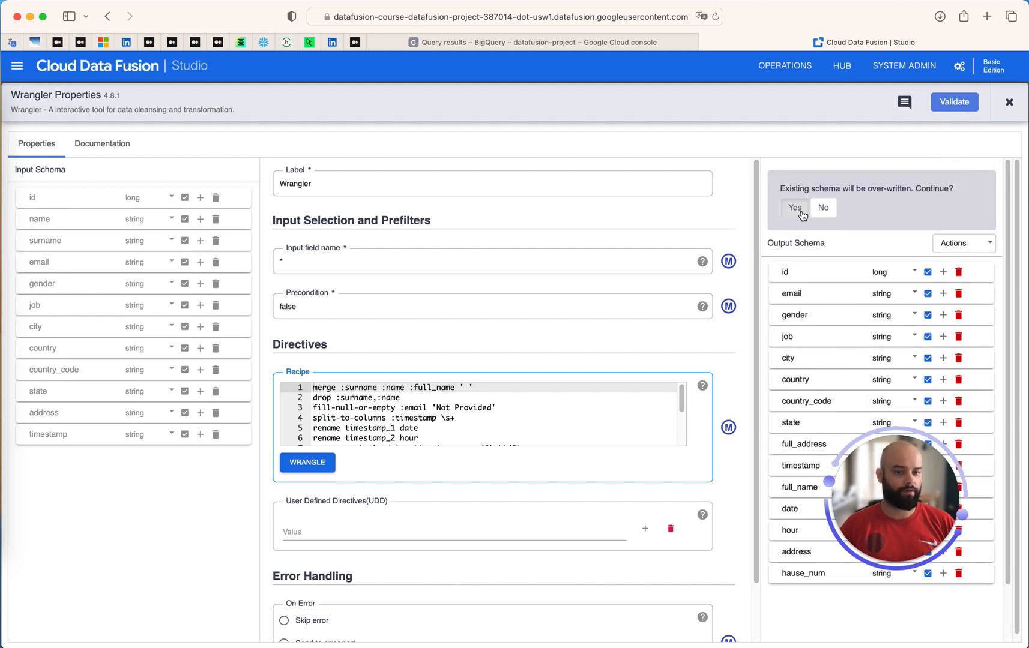
left_click(801, 213)
left_click(1010, 103)
left_click_drag(881, 440, 588, 170)
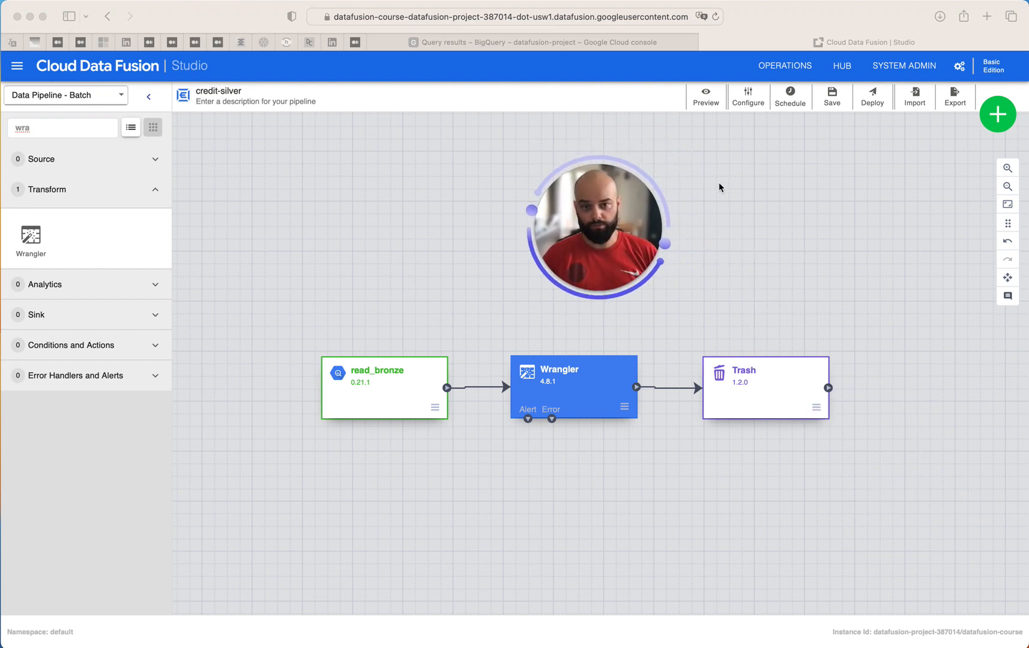